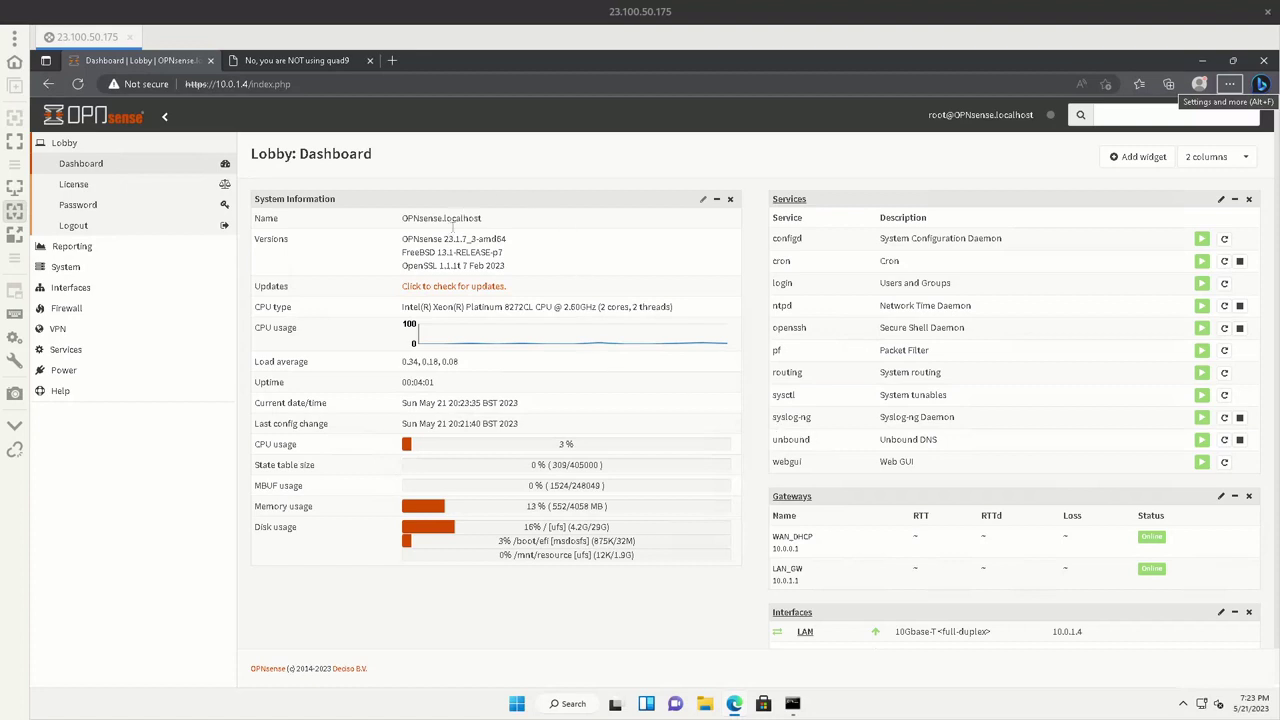
Step: Select the 23.1.7_3-amd64 version string, then drag the network diagram window to the centre
{"action": "left_click_drag", "start_coordinate": [441, 239], "coordinate": [510, 240]}
{"action": "left_click", "coordinate": [876, 153]}
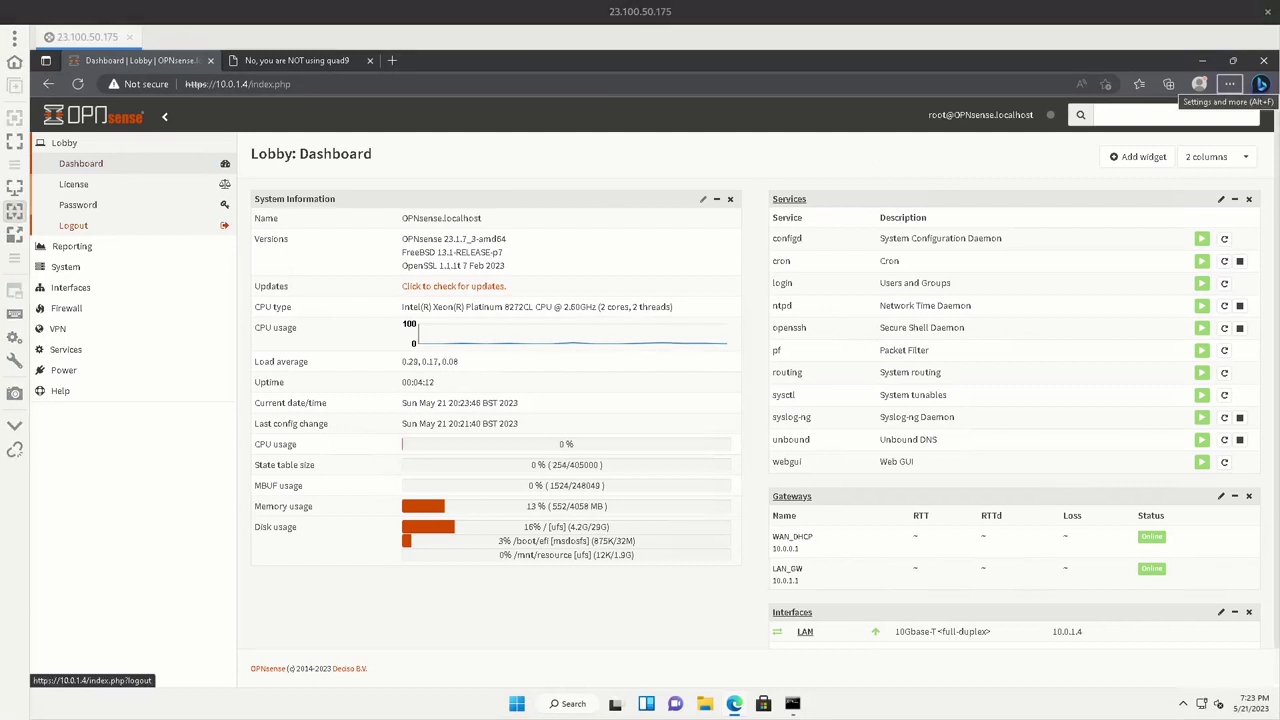
{"action": "left_click_drag", "start_coordinate": [0, 280], "coordinate": [736, 157]}
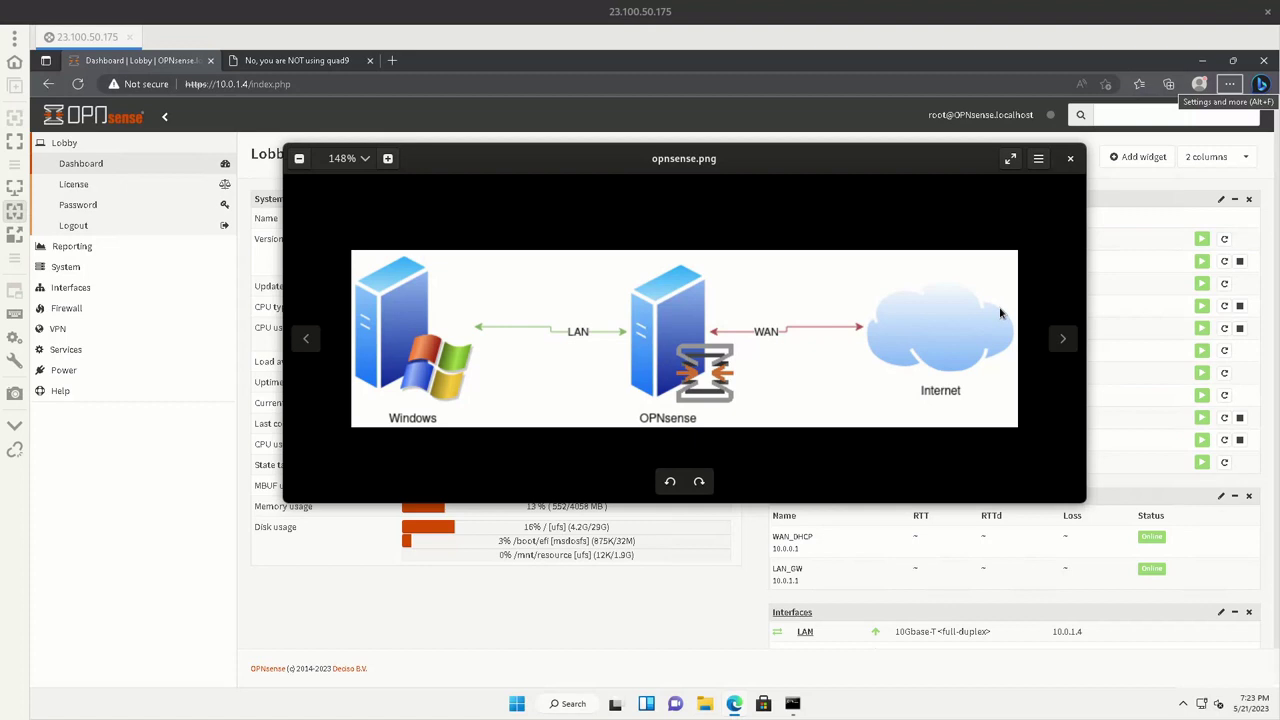
Step: Move the opnsense.png diagram window to the left and close it
{"action": "left_click_drag", "start_coordinate": [912, 177], "coordinate": [321, 193]}
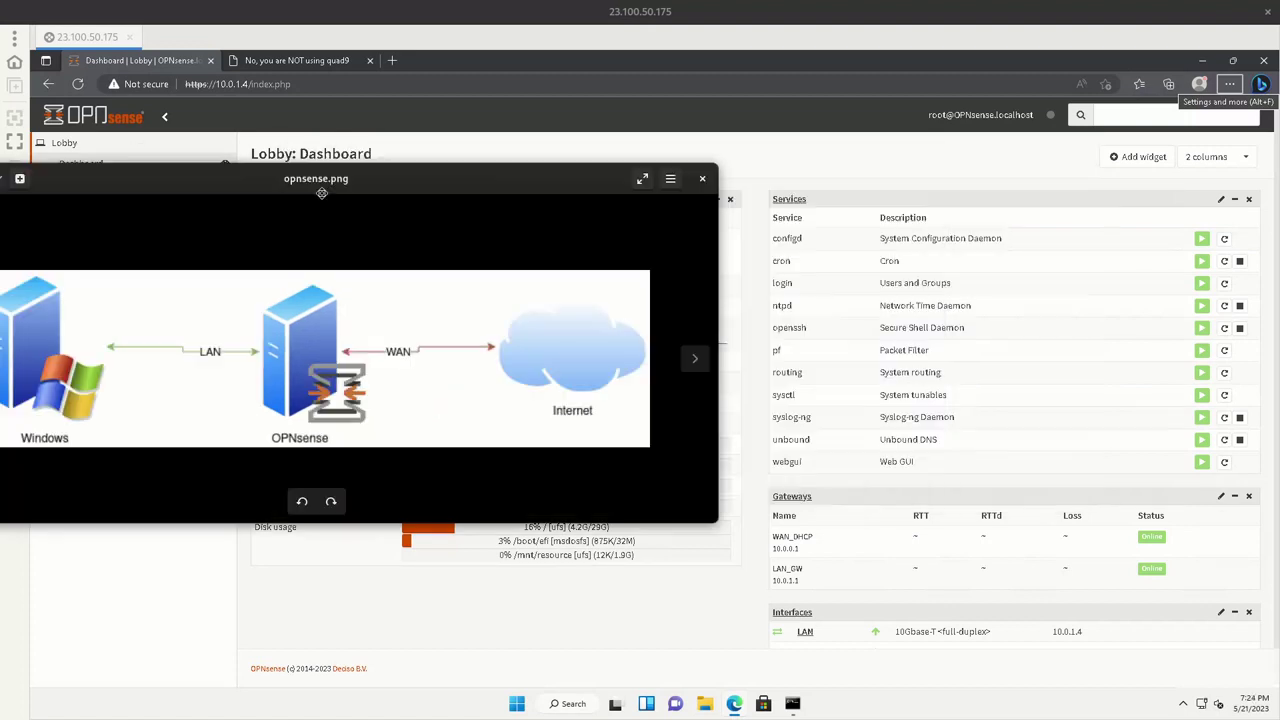
{"action": "left_click", "coordinate": [702, 178]}
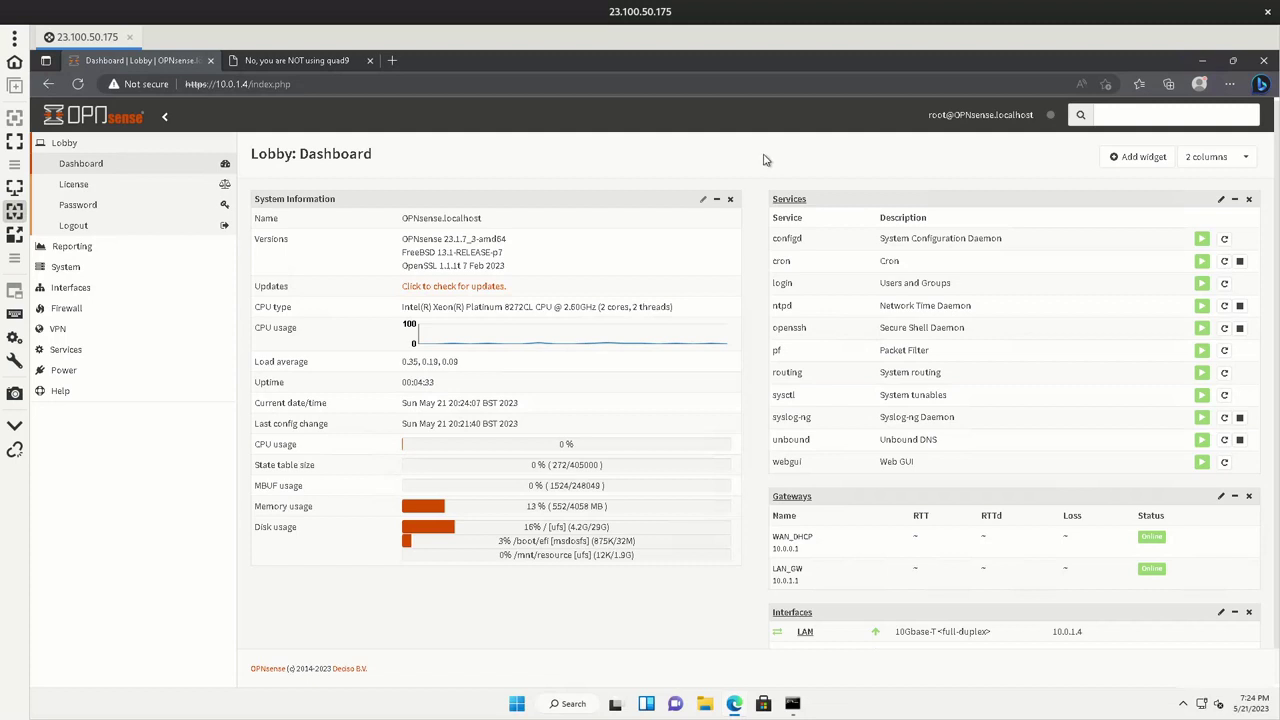
{"action": "left_click", "coordinate": [281, 60]}
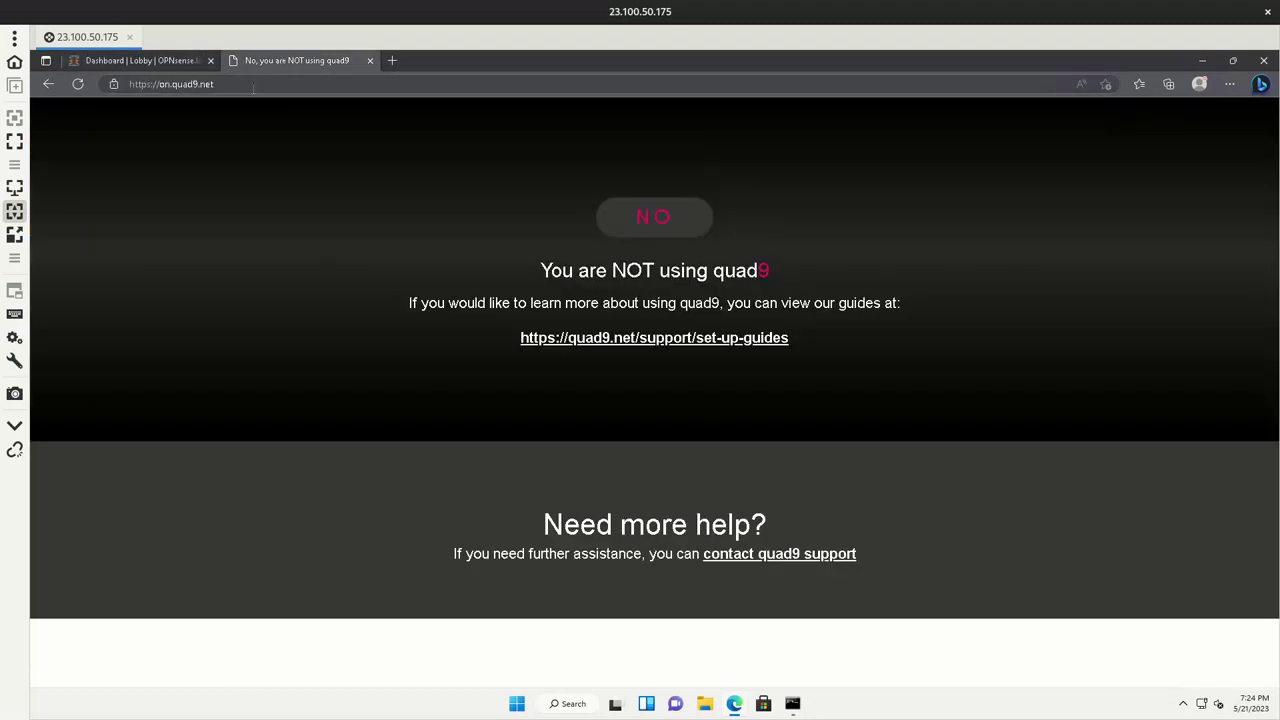
{"action": "left_click", "coordinate": [254, 86]}
{"action": "key", "text": "Return"}
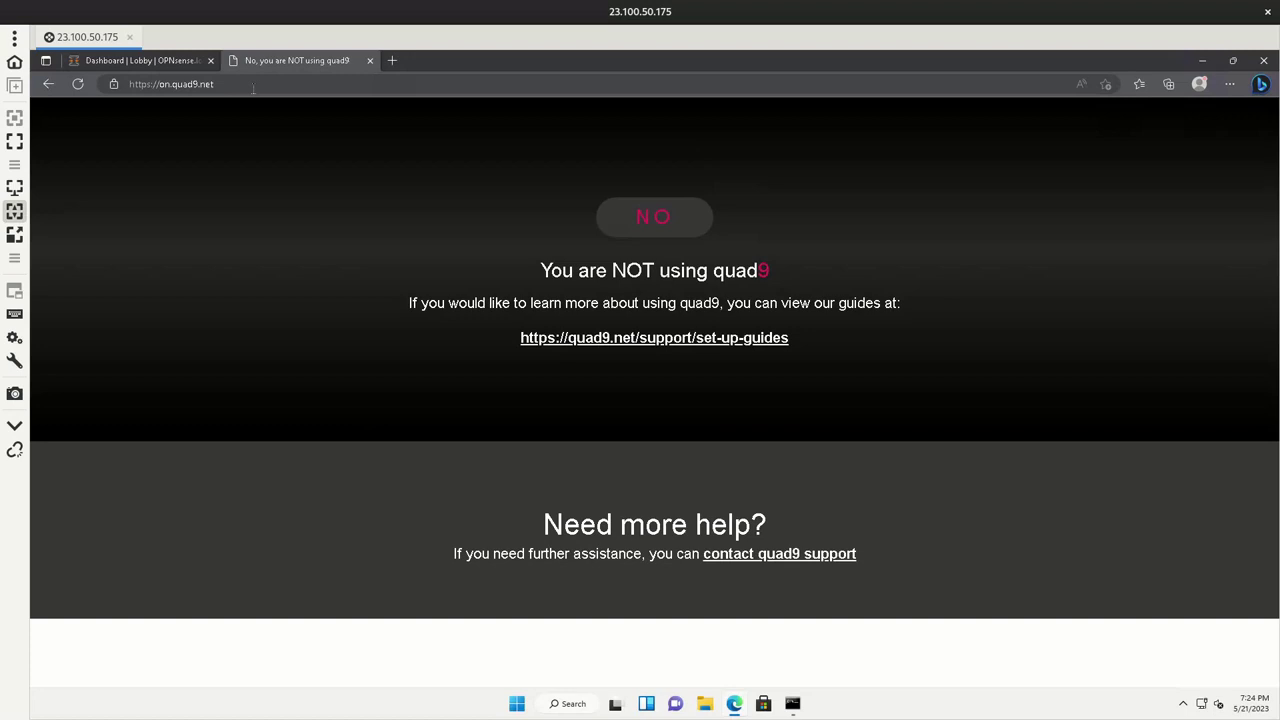
{"action": "left_click", "coordinate": [149, 60]}
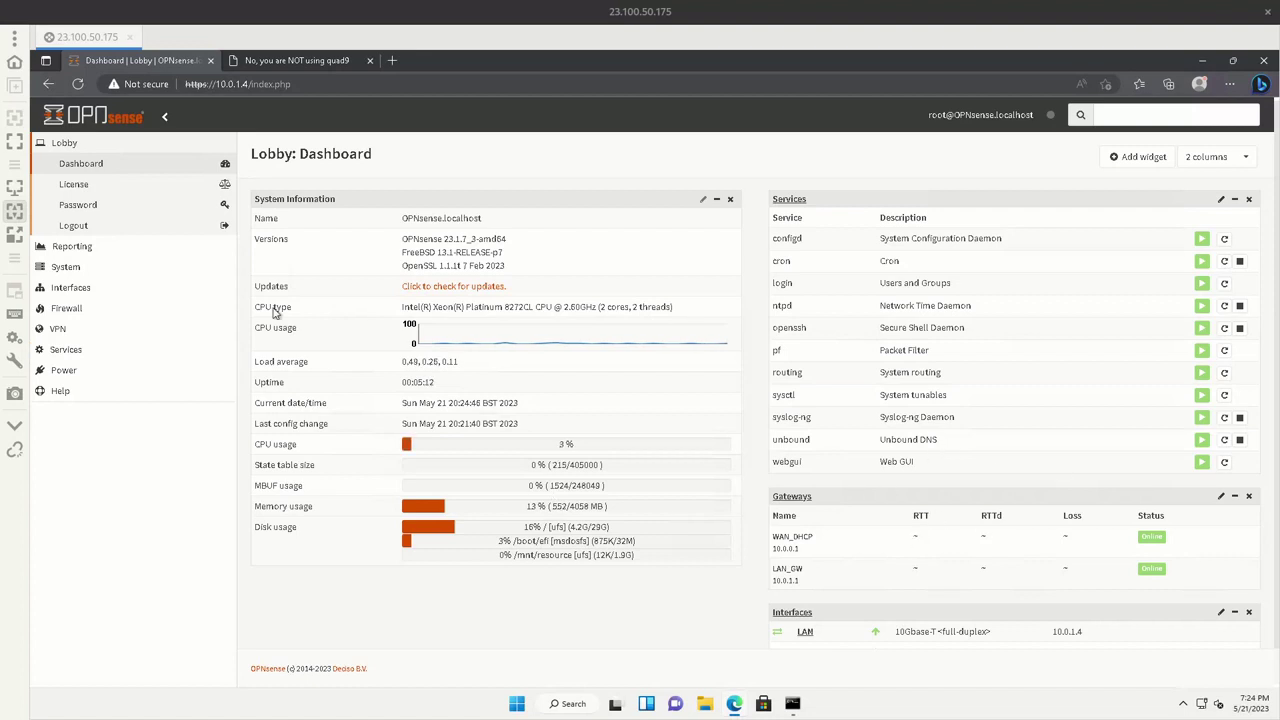
Step: Start a new NAT port-forward rule restricted to the LAN interface only
{"action": "left_click", "coordinate": [80, 316]}
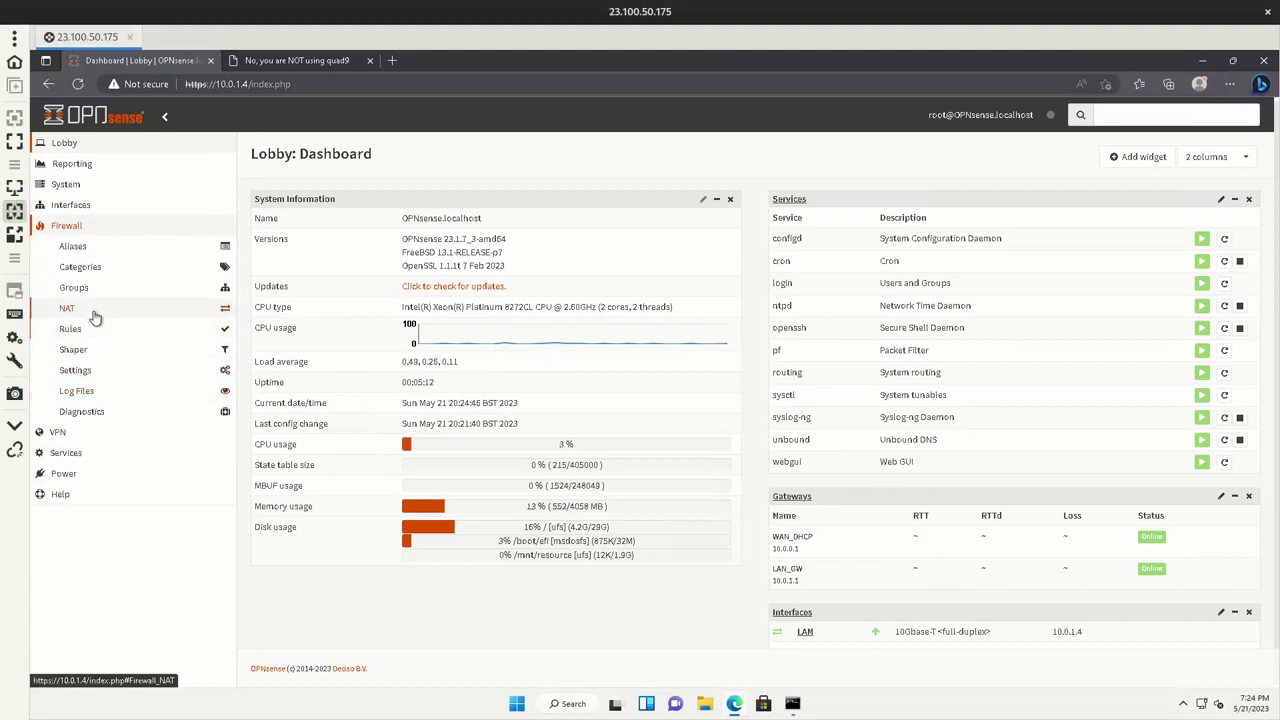
{"action": "left_click", "coordinate": [82, 316]}
{"action": "left_click", "coordinate": [92, 330]}
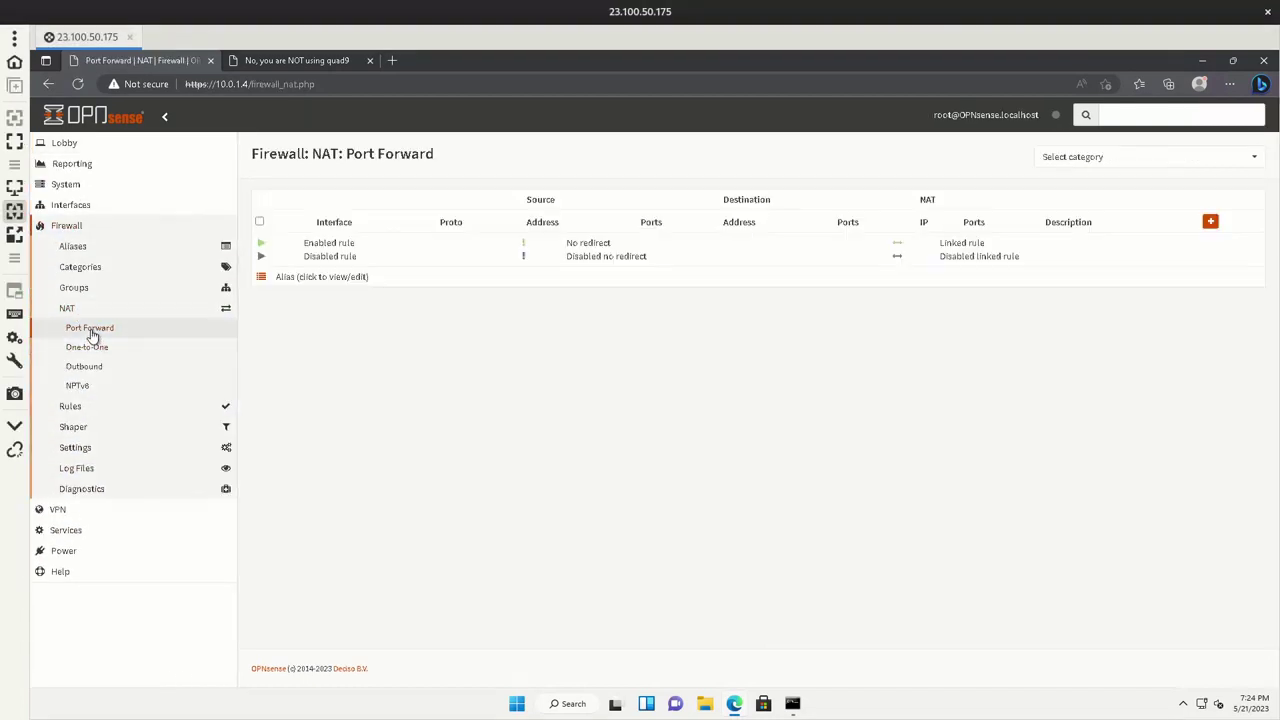
{"action": "left_click", "coordinate": [1211, 222]}
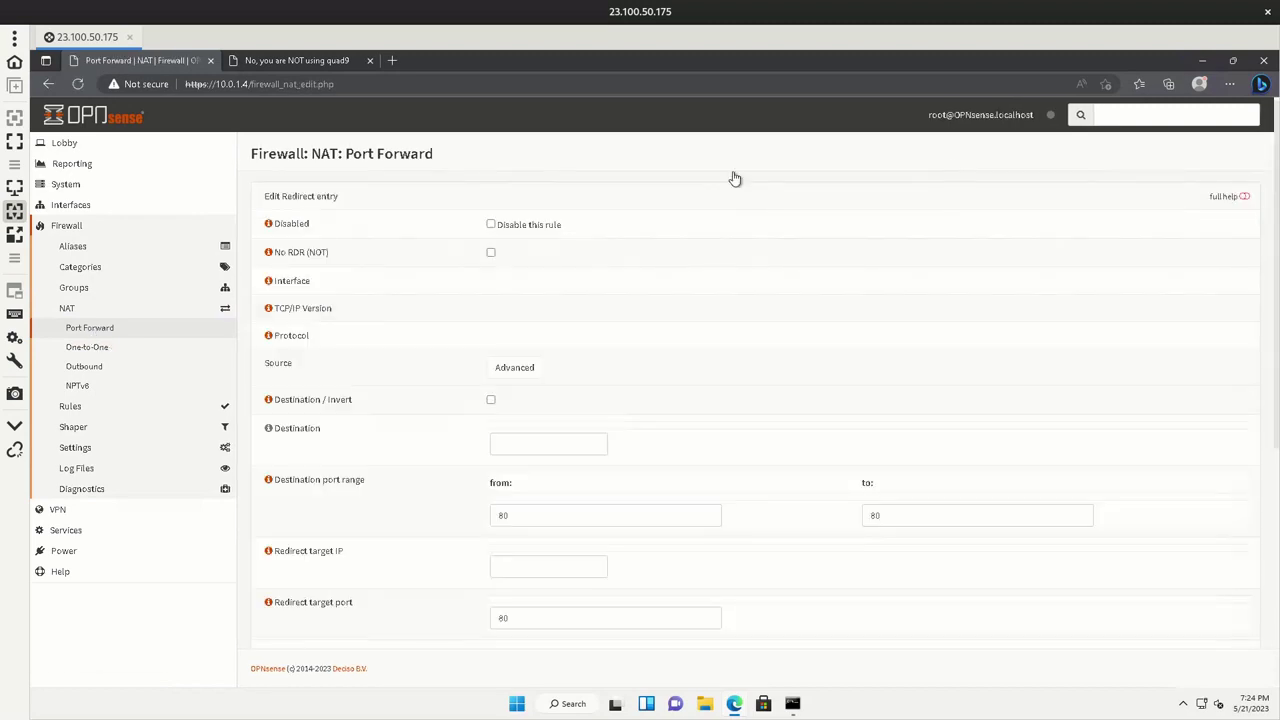
{"action": "left_click", "coordinate": [510, 286]}
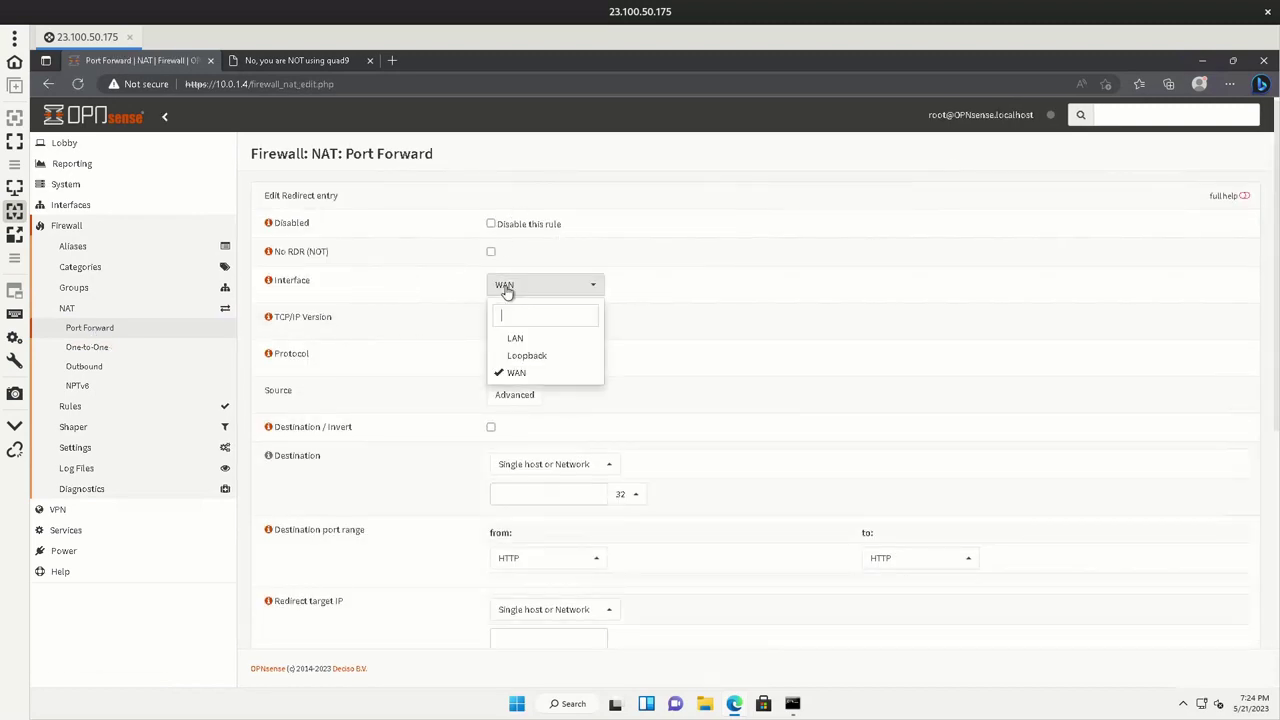
{"action": "left_click", "coordinate": [520, 340]}
{"action": "left_click", "coordinate": [515, 373]}
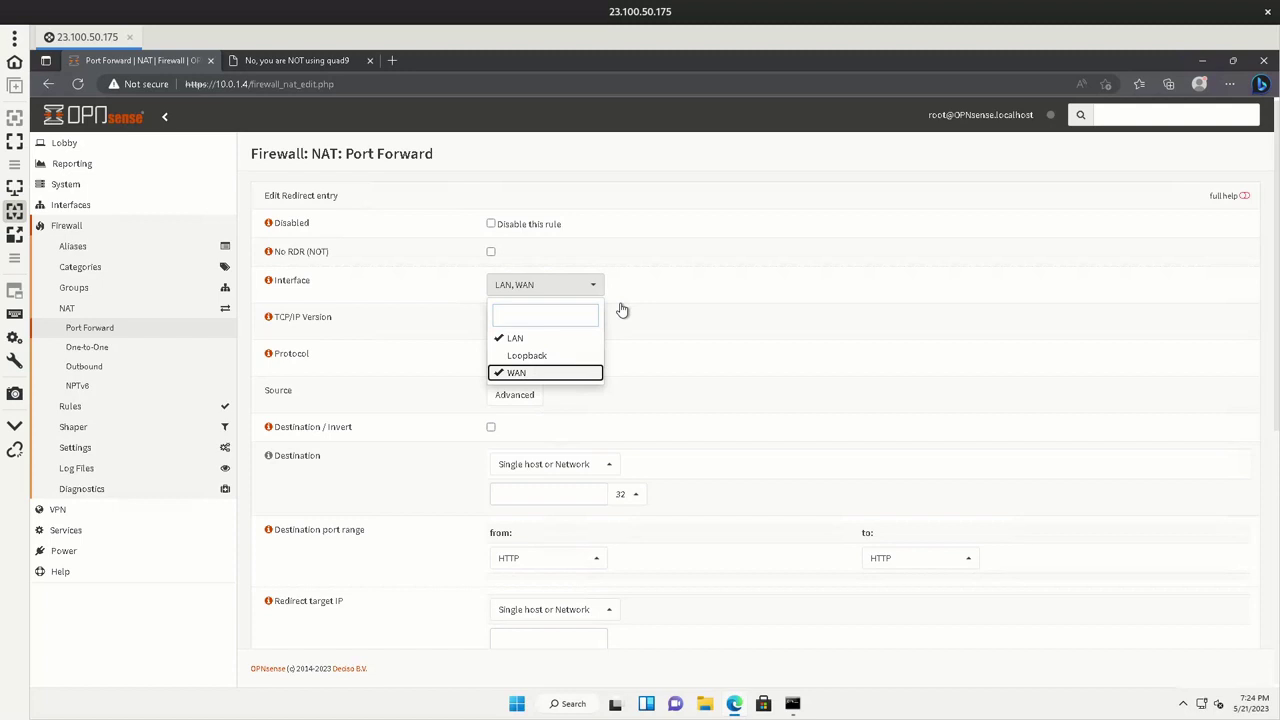
{"action": "left_click", "coordinate": [829, 286]}
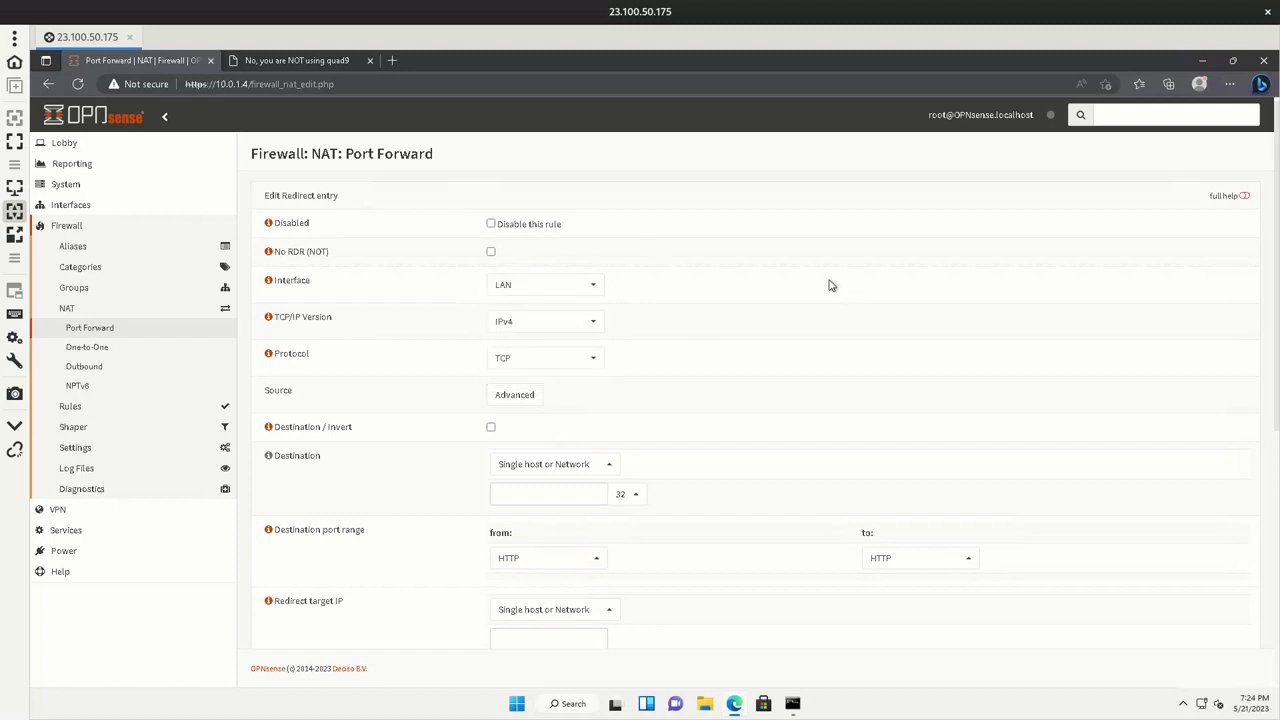
Step: Set the rule's protocol to TCP/UDP and its destination to inverted LAN address
{"action": "left_click", "coordinate": [556, 362]}
{"action": "left_click", "coordinate": [525, 464]}
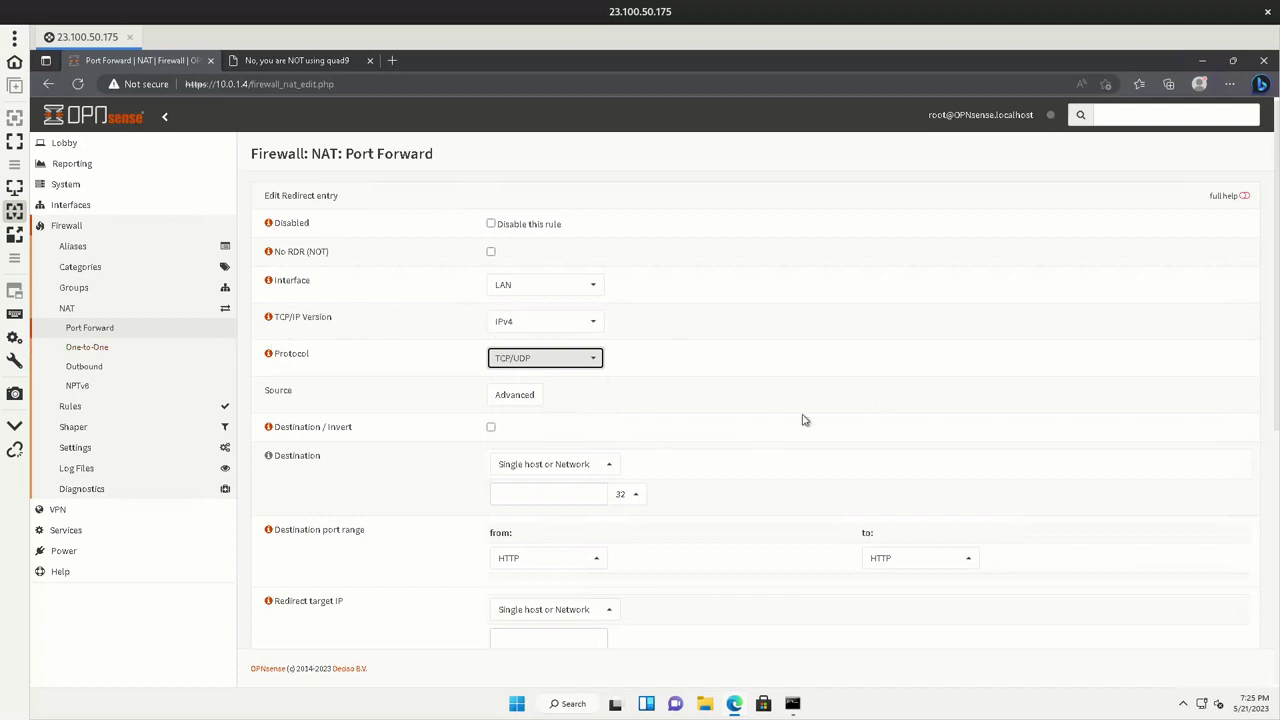
{"action": "left_click", "coordinate": [605, 467]}
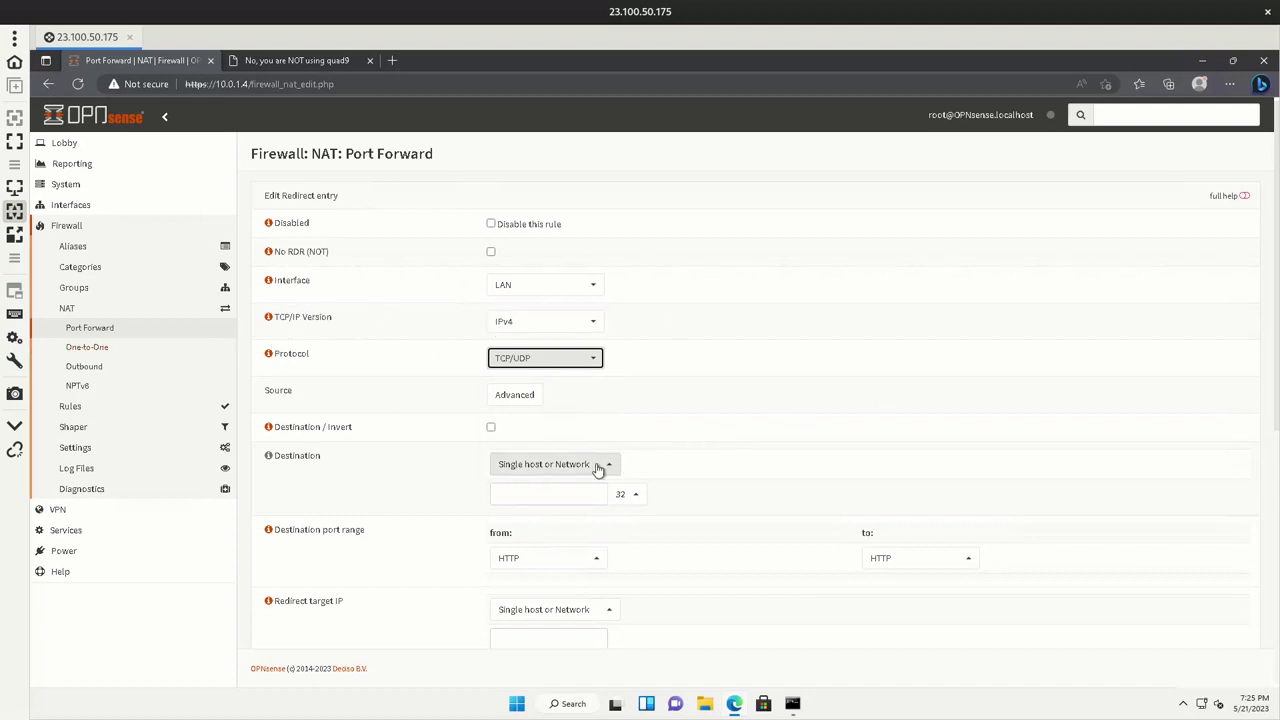
{"action": "left_click", "coordinate": [785, 405]}
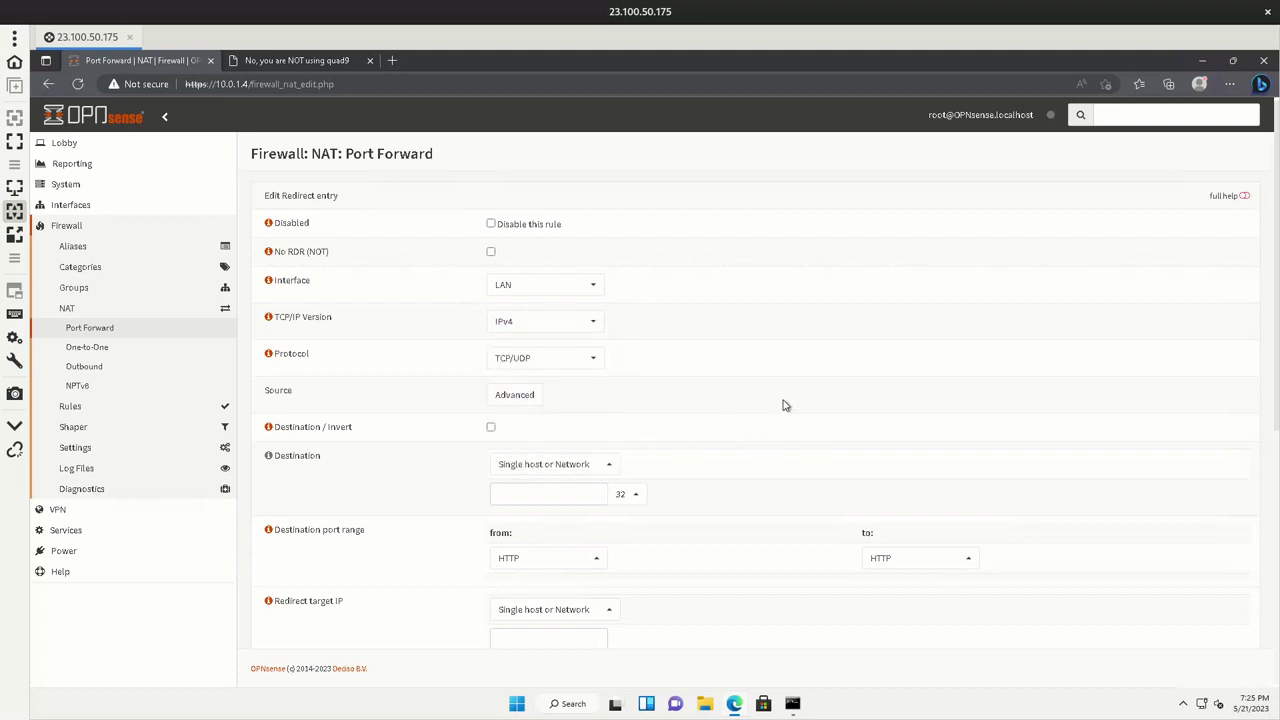
{"action": "left_click", "coordinate": [491, 428]}
{"action": "left_click", "coordinate": [561, 468]}
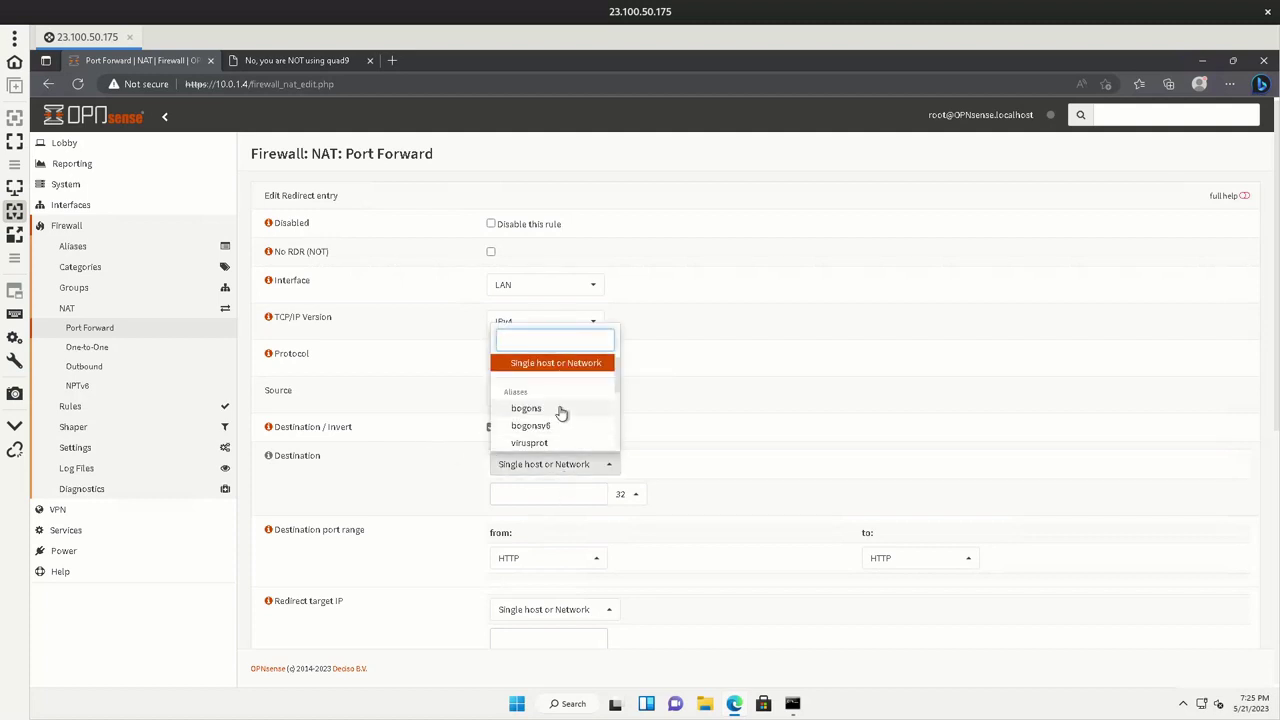
{"action": "scroll", "coordinate": [561, 413], "scroll_direction": "down", "scroll_amount": 3}
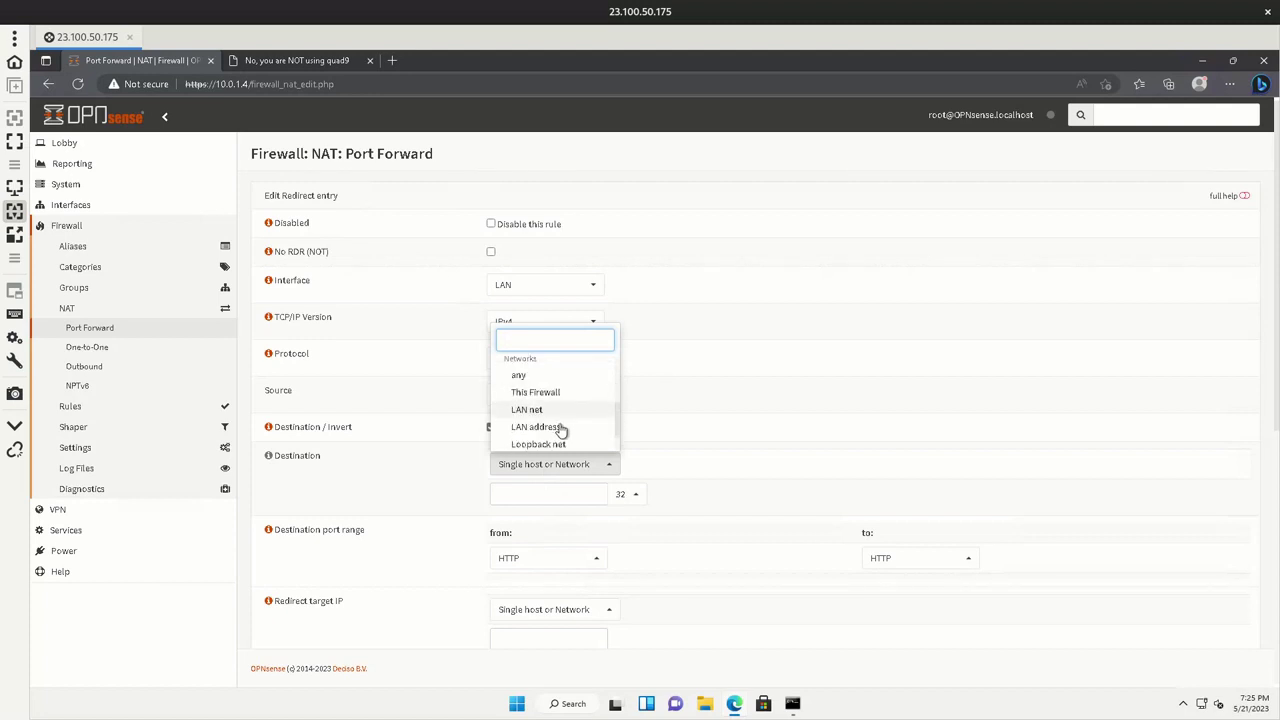
{"action": "left_click", "coordinate": [561, 427]}
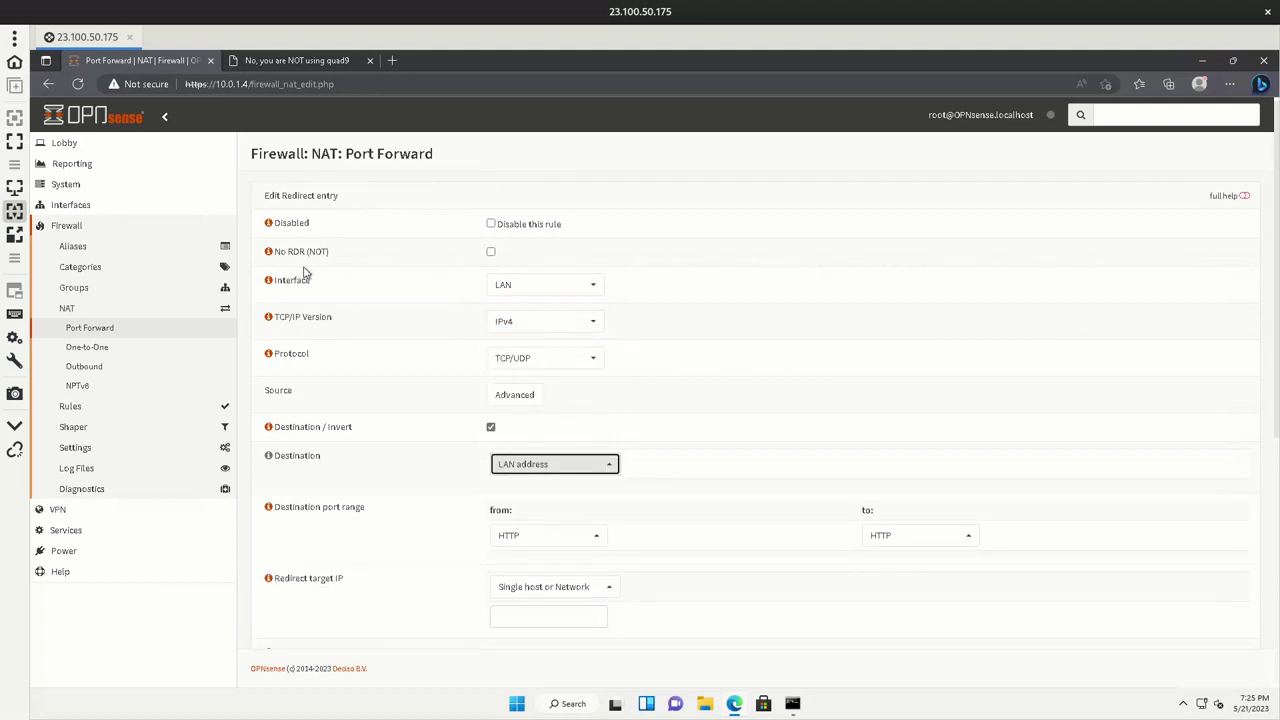
Step: Set destination port DNS, redirect target 127.0.0.1, and save the rule
{"action": "left_click", "coordinate": [546, 540]}
{"action": "type", "text": "dns"}
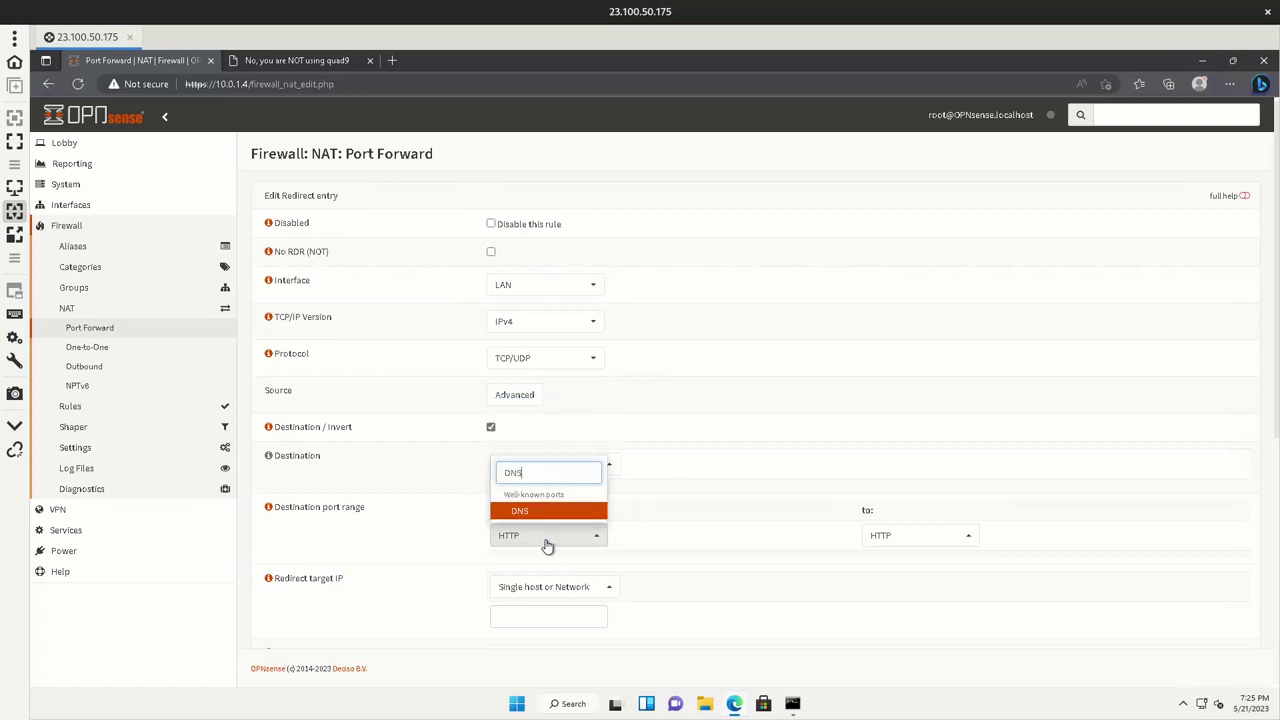
{"action": "left_click", "coordinate": [520, 512]}
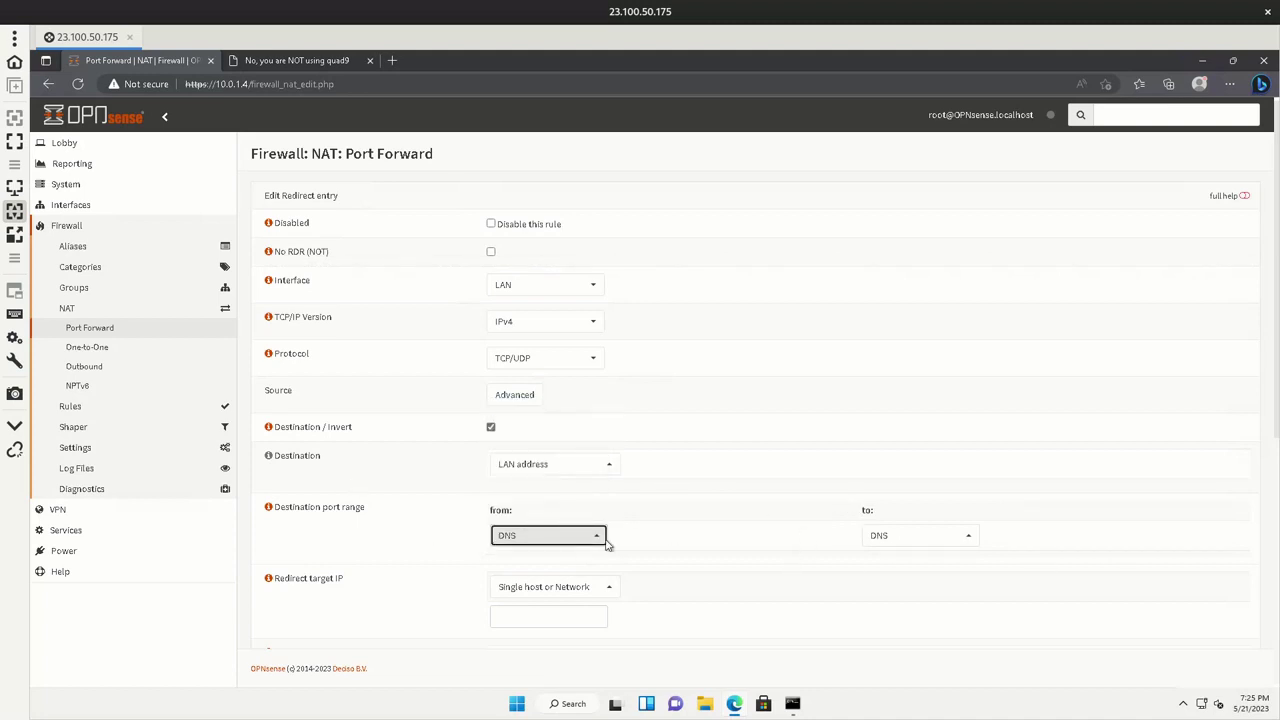
{"action": "scroll", "coordinate": [806, 546], "scroll_direction": "down", "scroll_amount": 2}
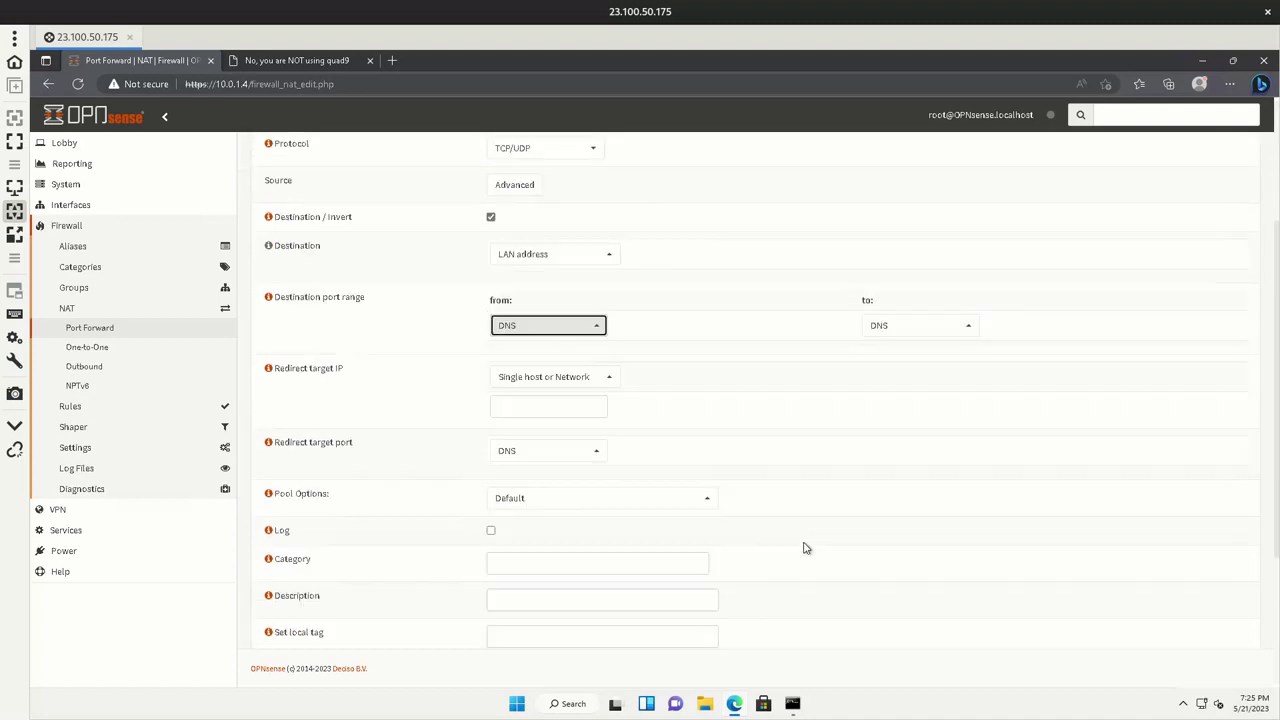
{"action": "left_click", "coordinate": [532, 406]}
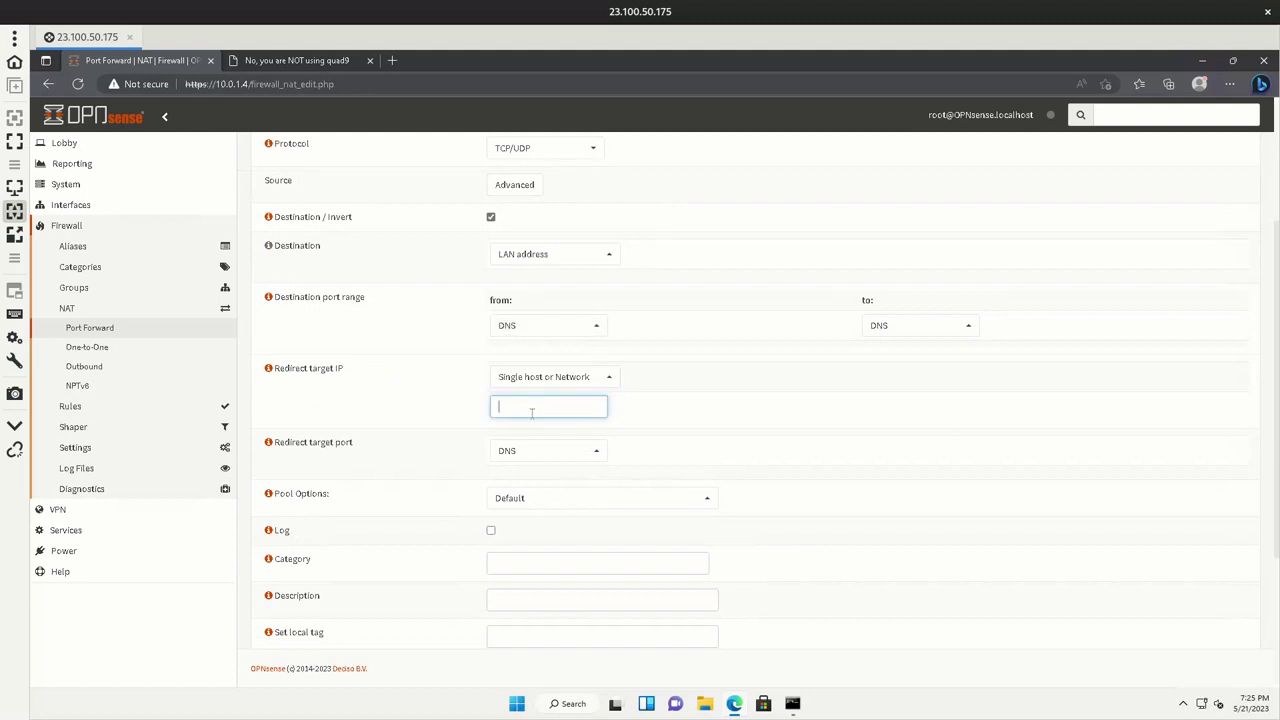
{"action": "type", "text": "127.0.0.1"}
{"action": "scroll", "coordinate": [921, 491], "scroll_direction": "down", "scroll_amount": 3}
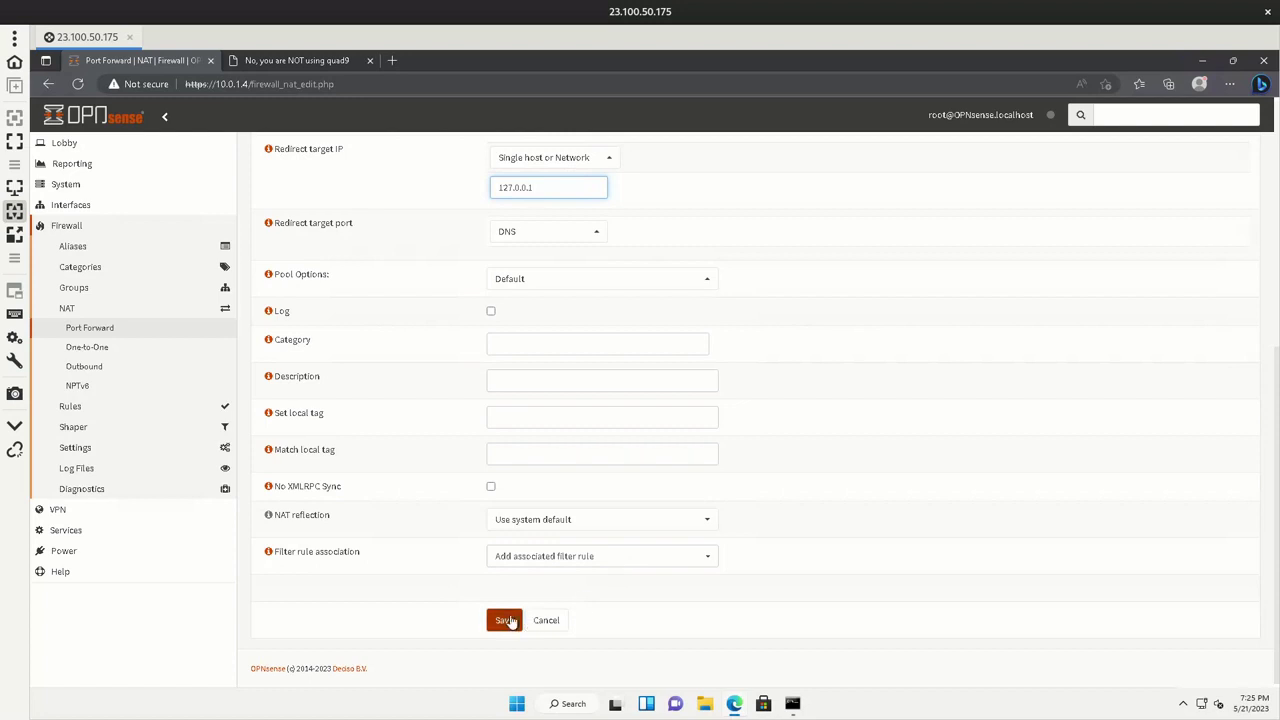
{"action": "left_click", "coordinate": [504, 620]}
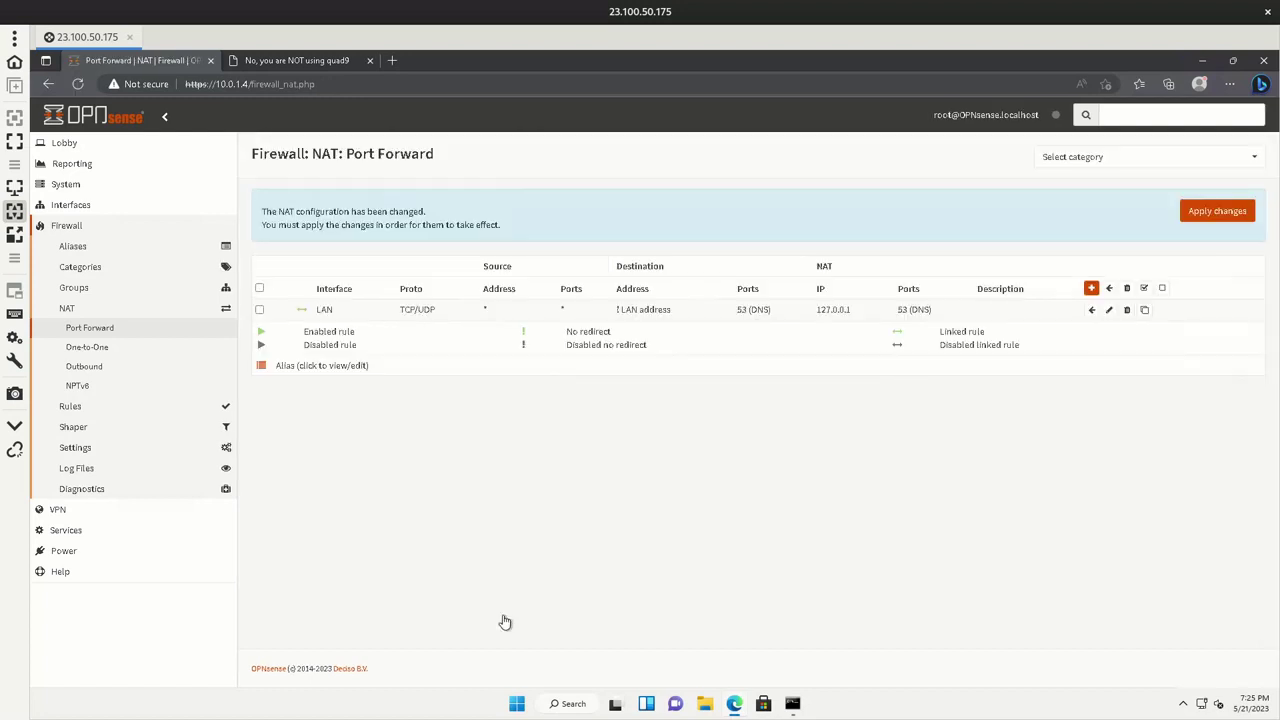
Step: Apply the NAT change, then move the LAN DNS-to-127.0.0.1 rule above the default allow rule and apply
{"action": "left_click", "coordinate": [1218, 211]}
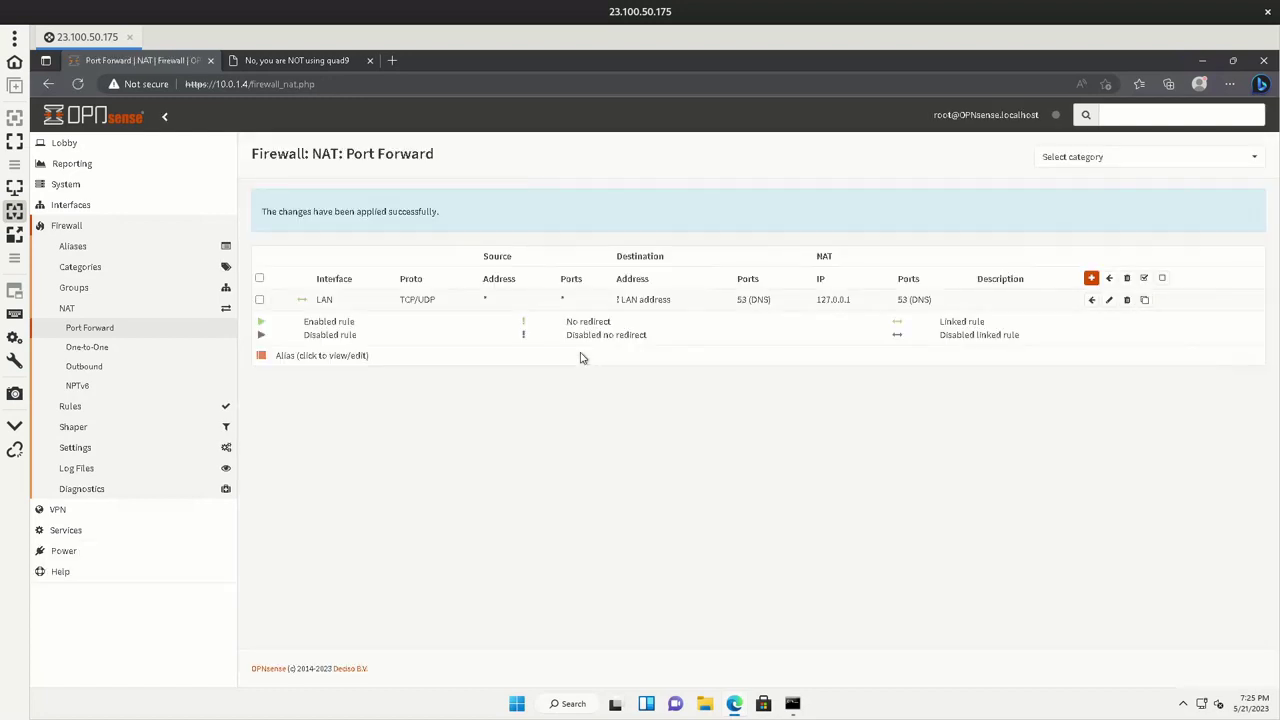
{"action": "left_click", "coordinate": [72, 408]}
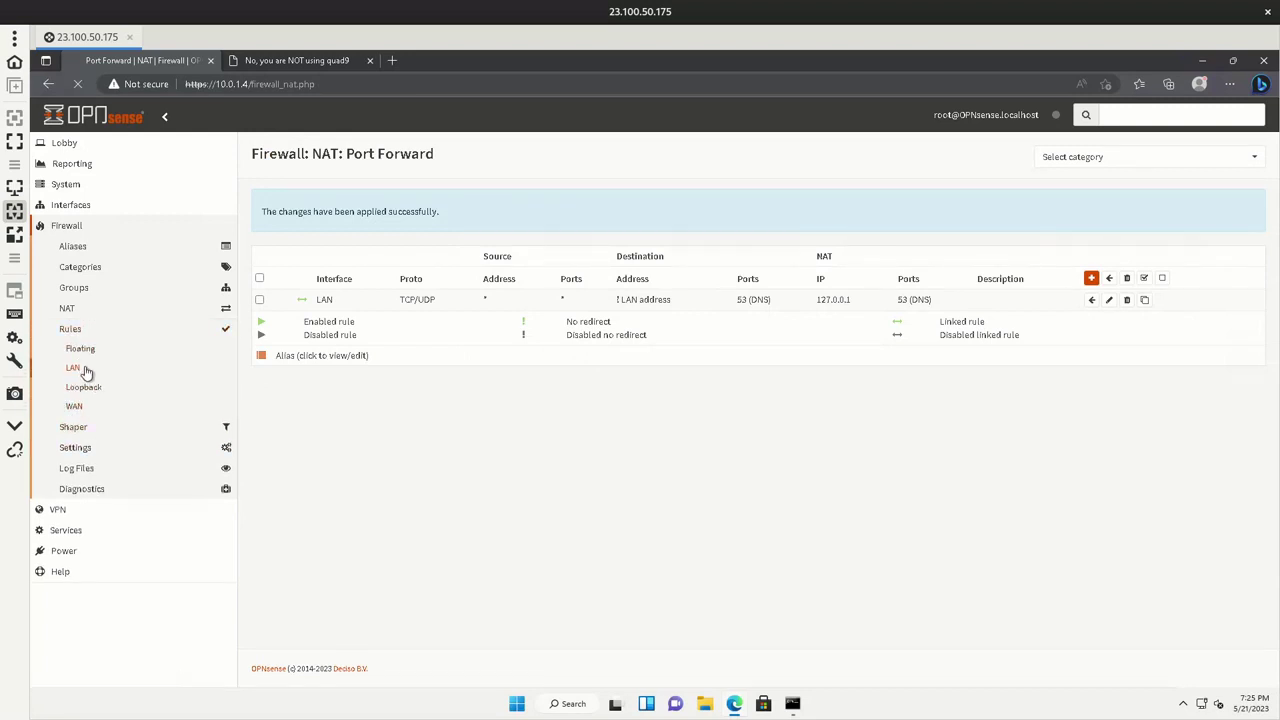
{"action": "left_click", "coordinate": [86, 370]}
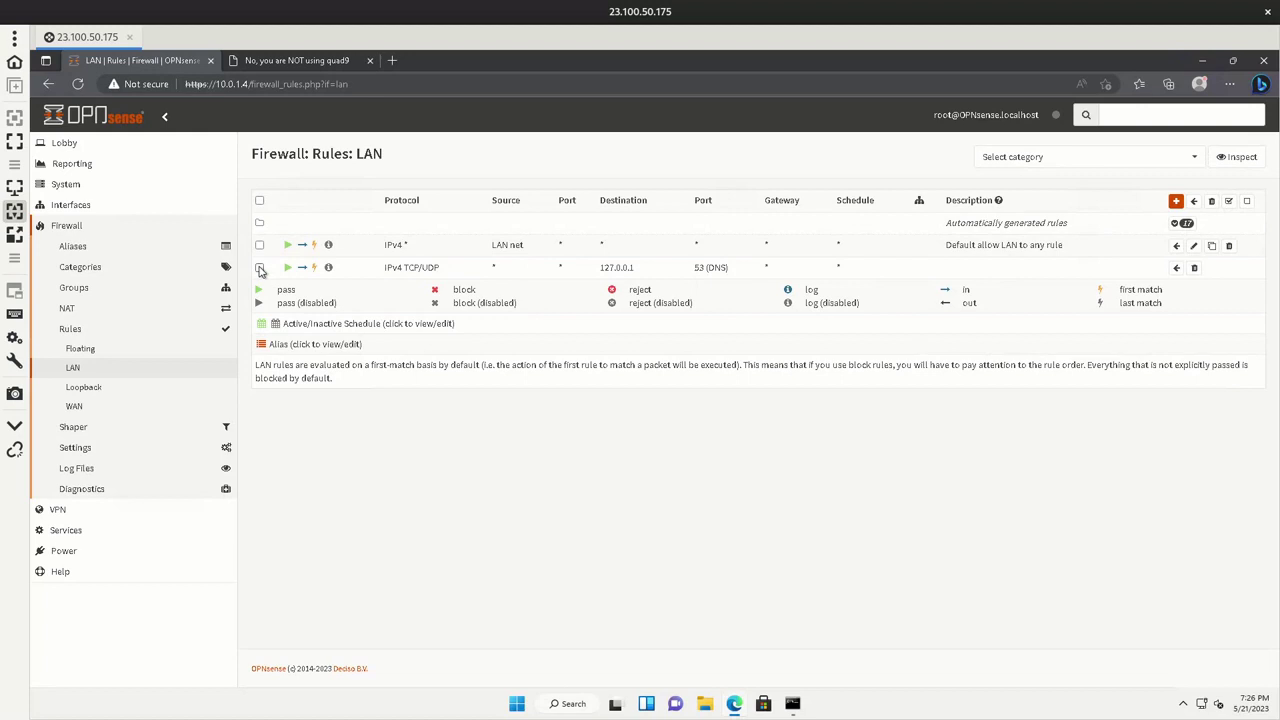
{"action": "left_click", "coordinate": [260, 268]}
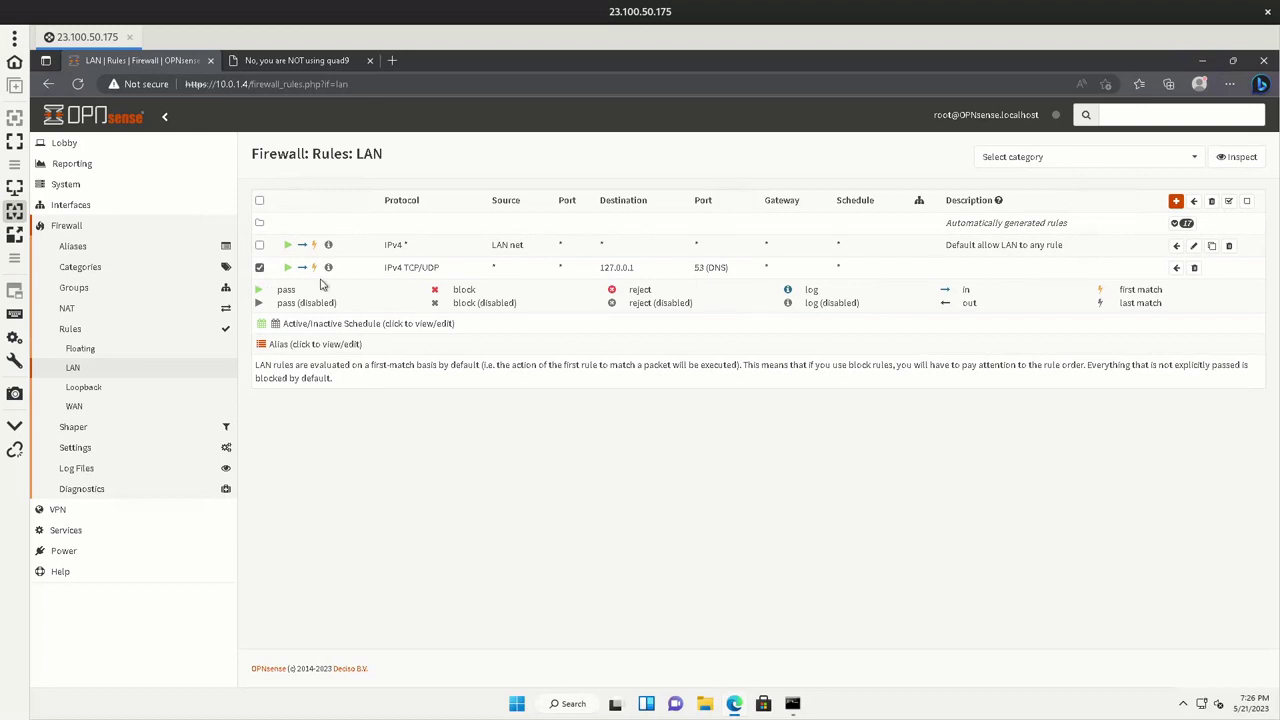
{"action": "left_click", "coordinate": [1177, 247]}
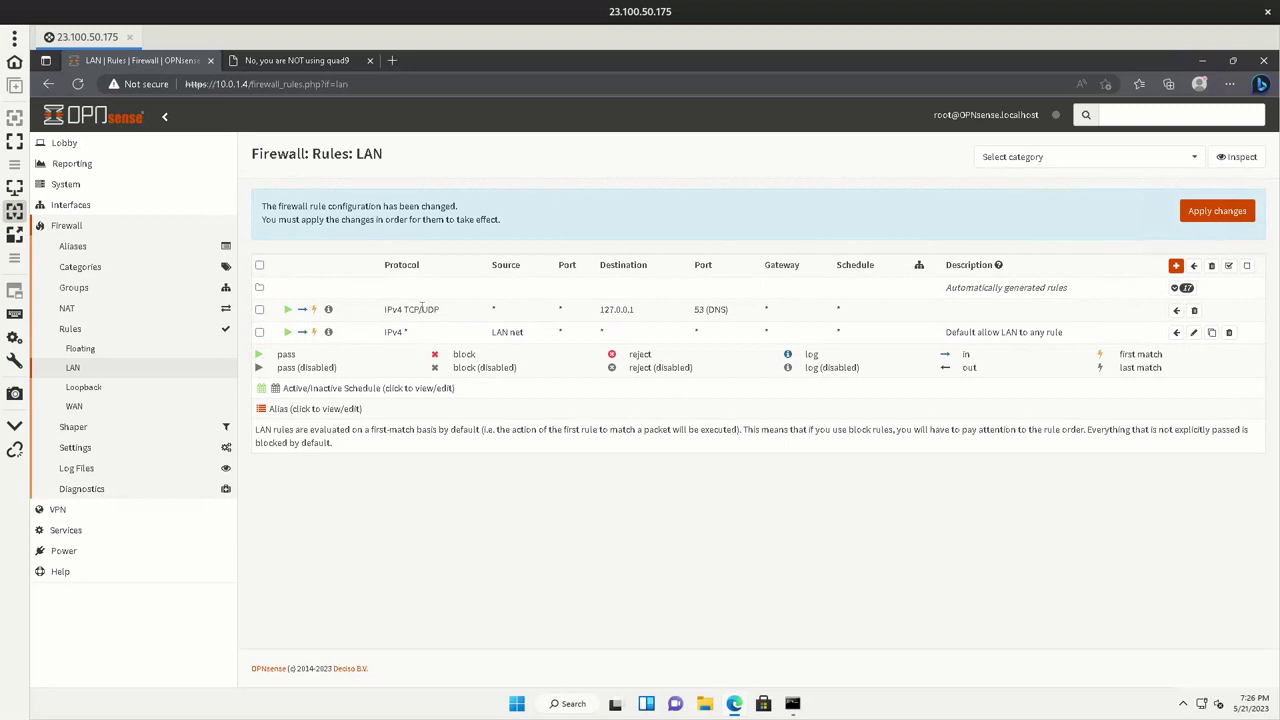
{"action": "left_click", "coordinate": [1225, 210]}
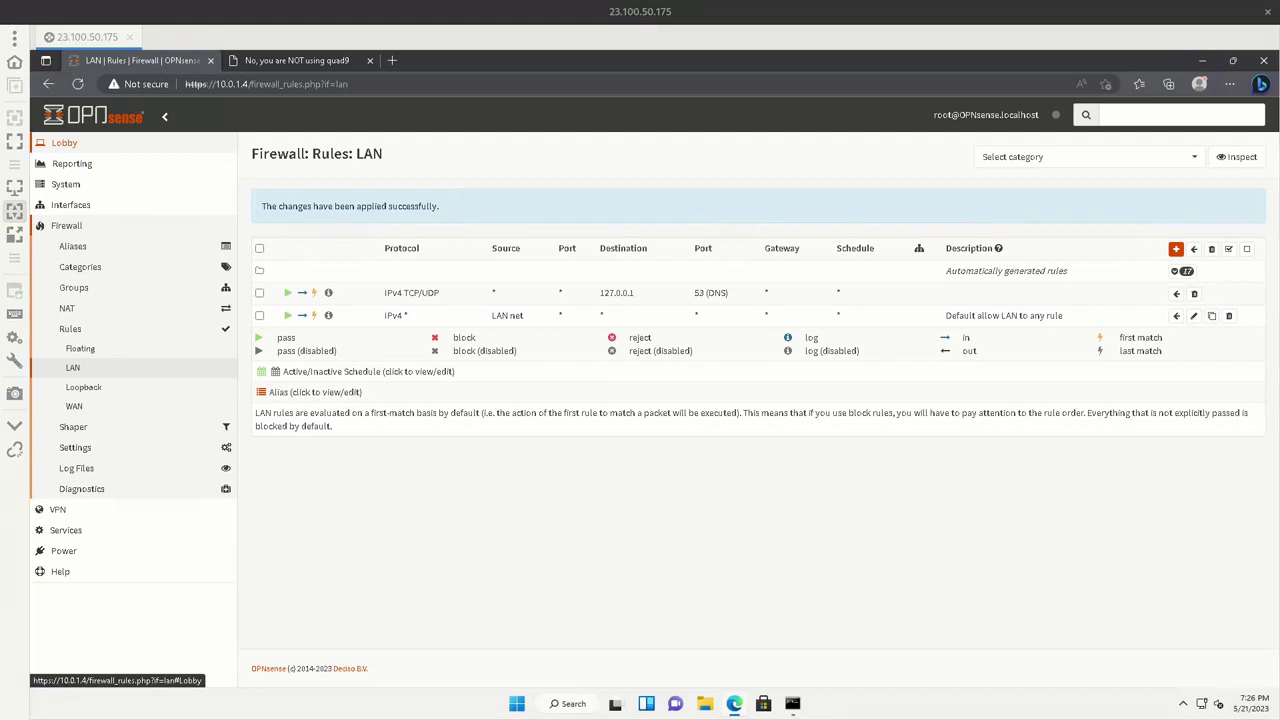
Step: Save and apply Unbound general settings listening on LAN, then glance at the Quad9 check tab
{"action": "left_click", "coordinate": [92, 532]}
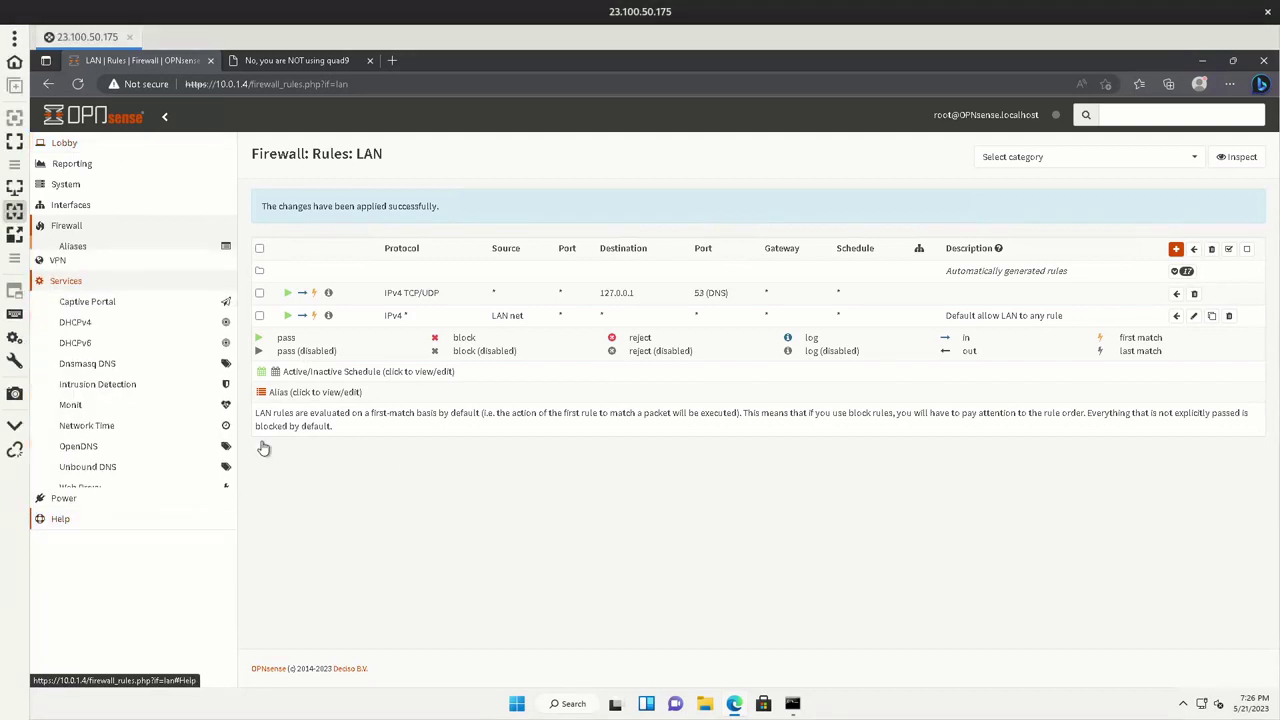
{"action": "left_click", "coordinate": [88, 452]}
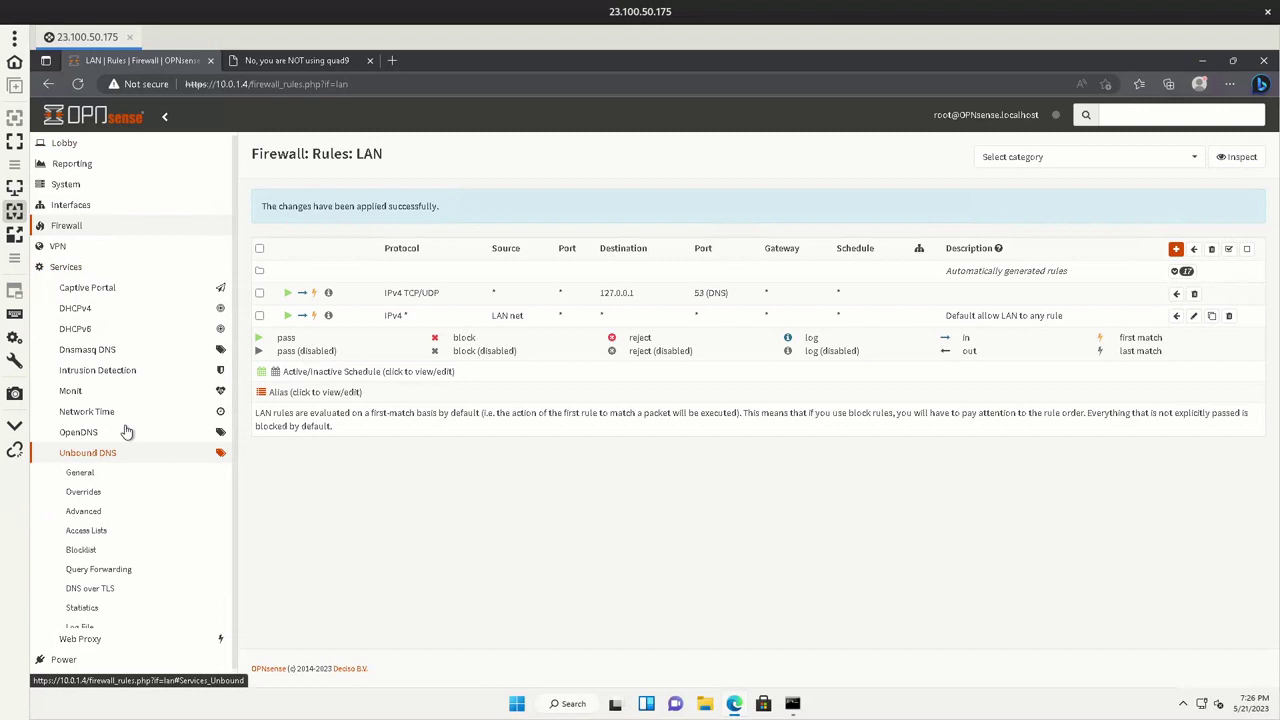
{"action": "left_click", "coordinate": [87, 477]}
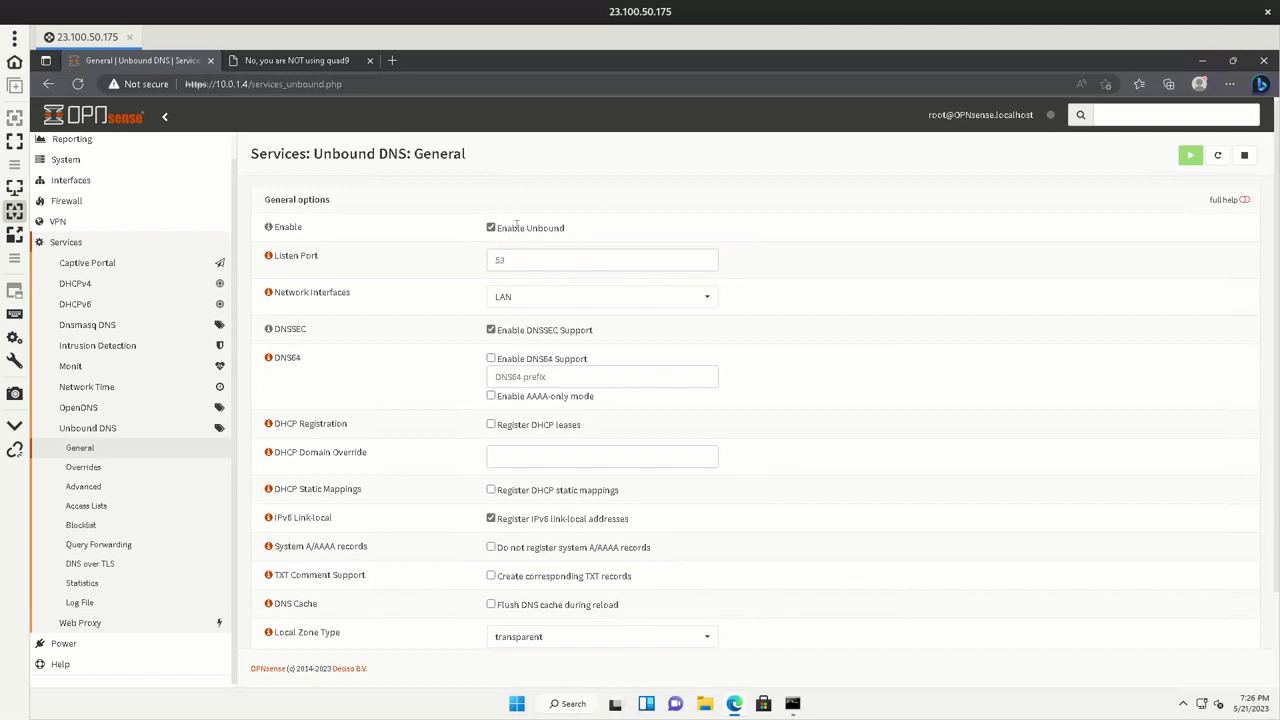
{"action": "left_click", "coordinate": [627, 300]}
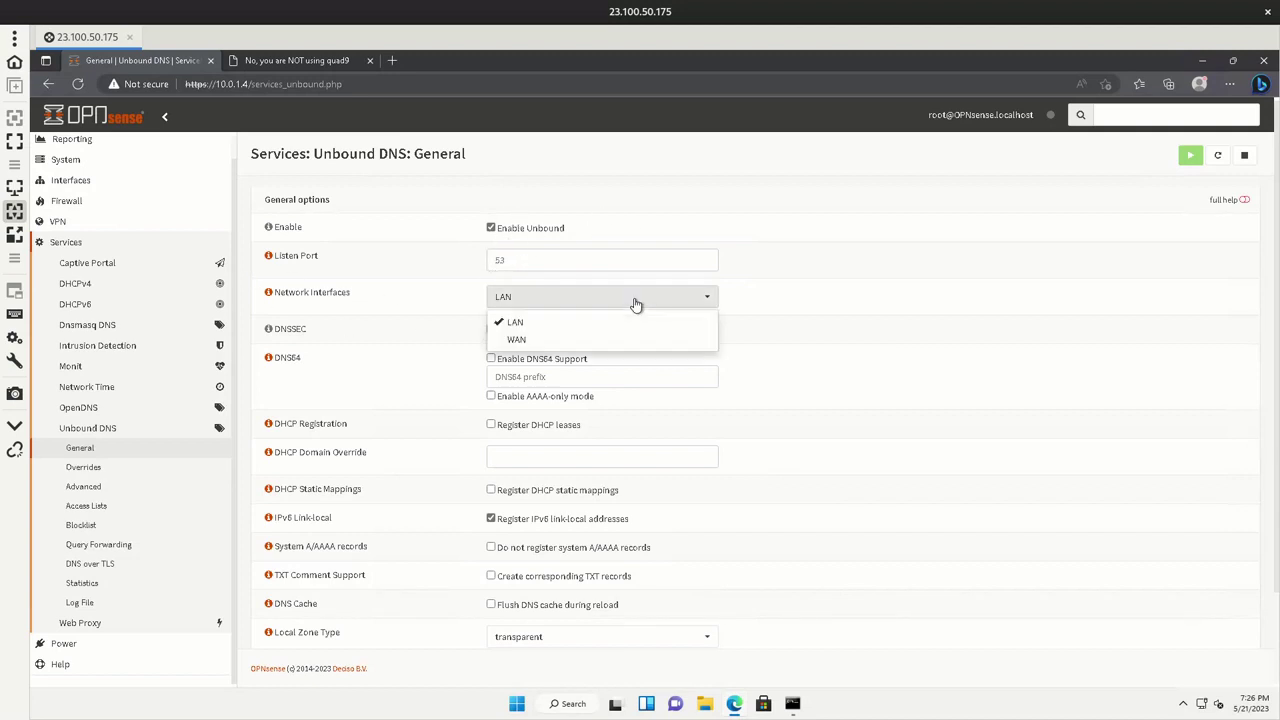
{"action": "left_click", "coordinate": [880, 169]}
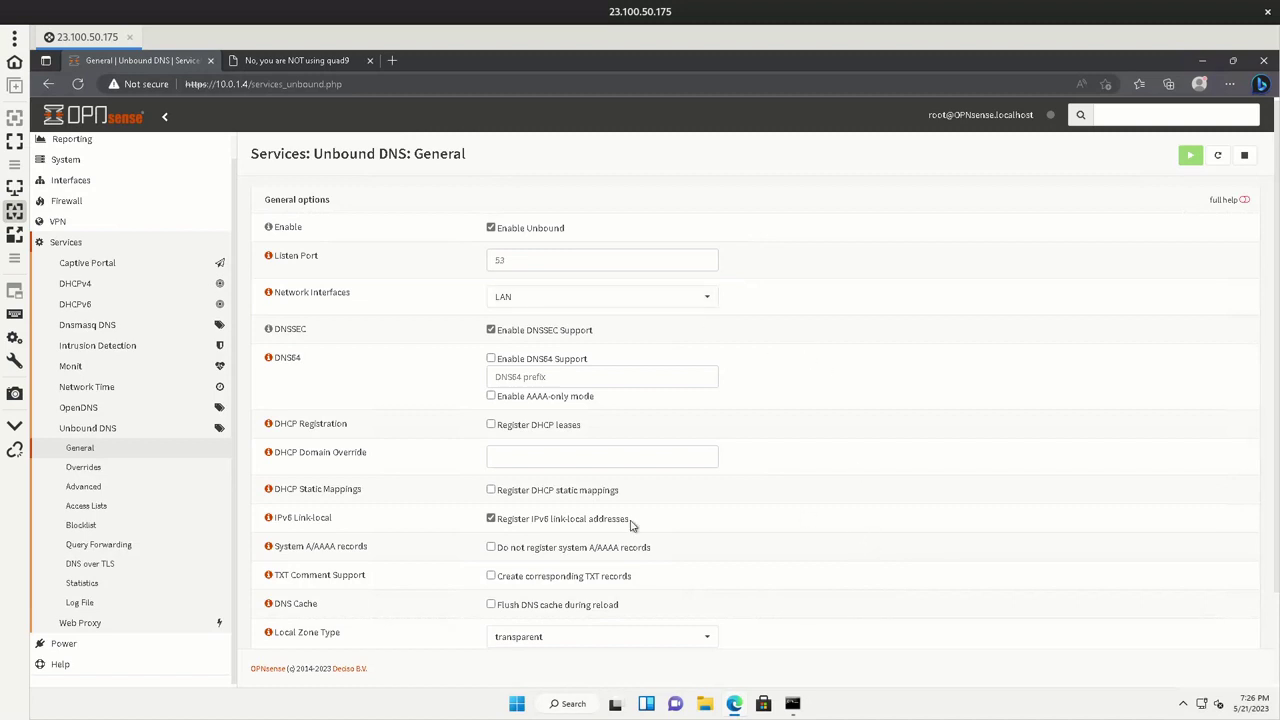
{"action": "scroll", "coordinate": [632, 527], "scroll_direction": "down", "scroll_amount": 2}
{"action": "left_click", "coordinate": [504, 593]}
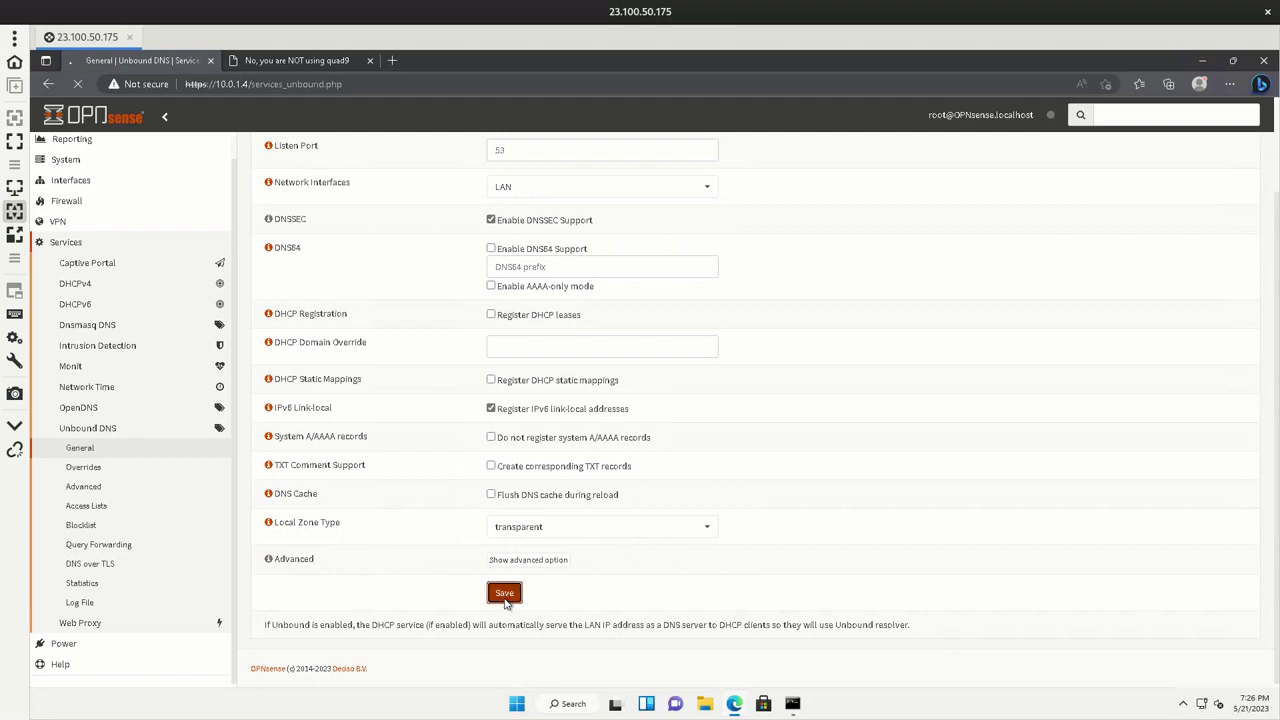
{"action": "left_click", "coordinate": [1212, 136]}
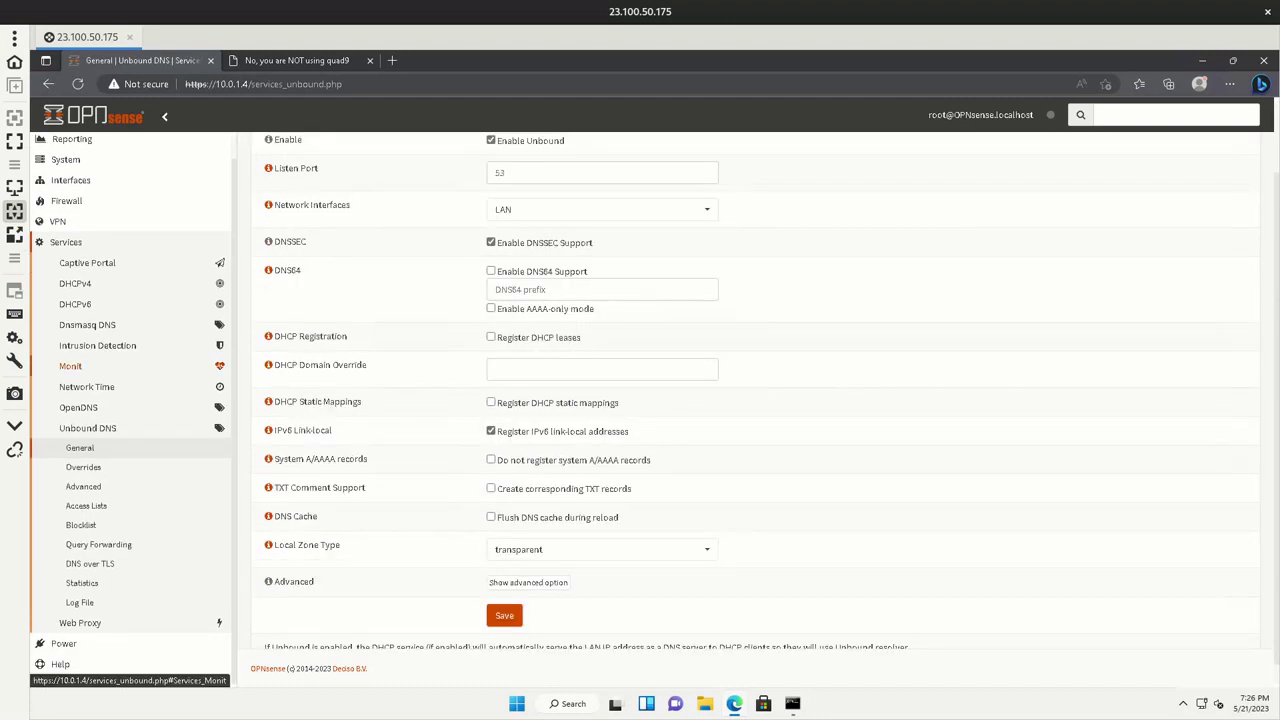
{"action": "key", "text": "alt+Tab"}
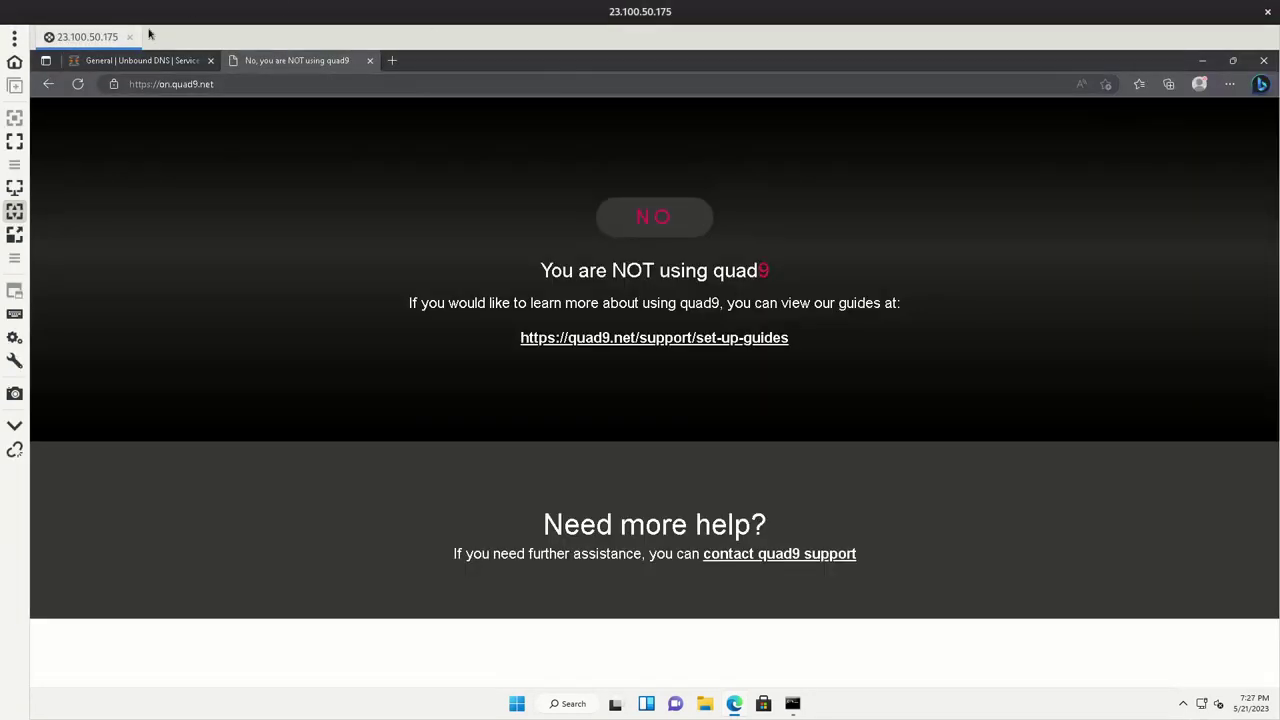
{"action": "left_click", "coordinate": [156, 62]}
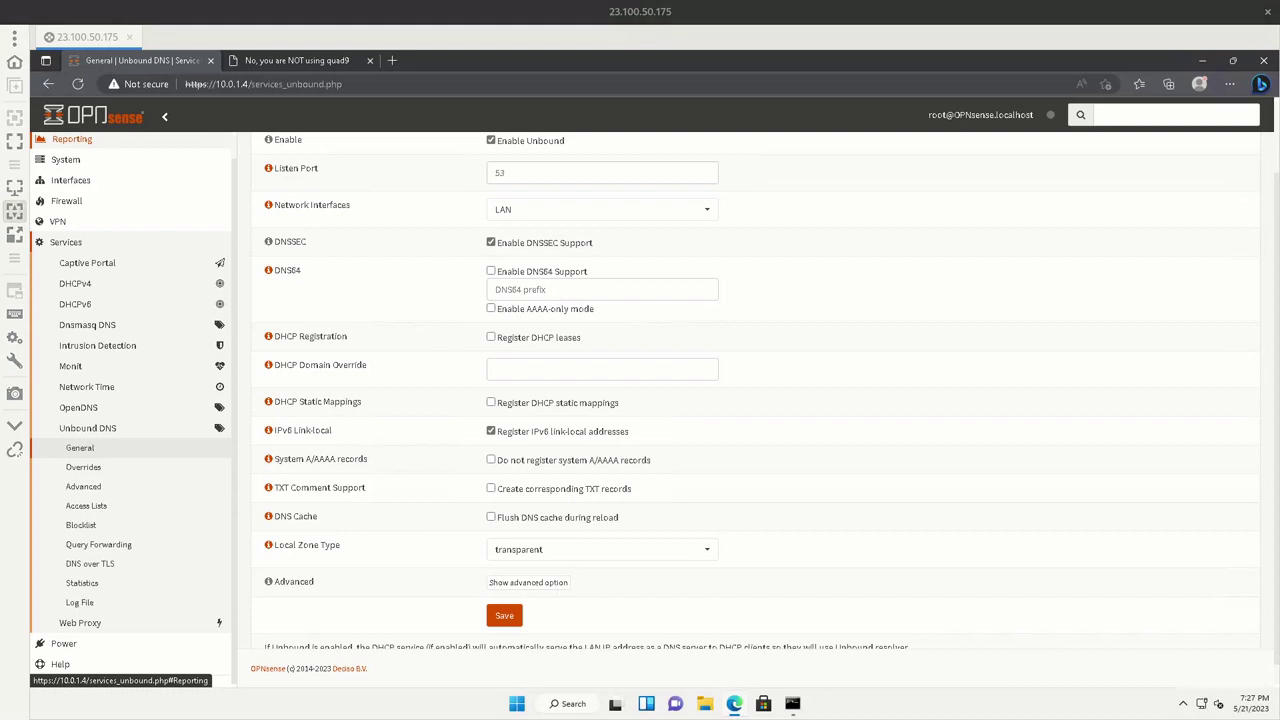
Step: Add a DNS over TLS forwarder 9.9.9.9 on port 853 verifying dns.quad9.net
{"action": "left_click", "coordinate": [110, 566]}
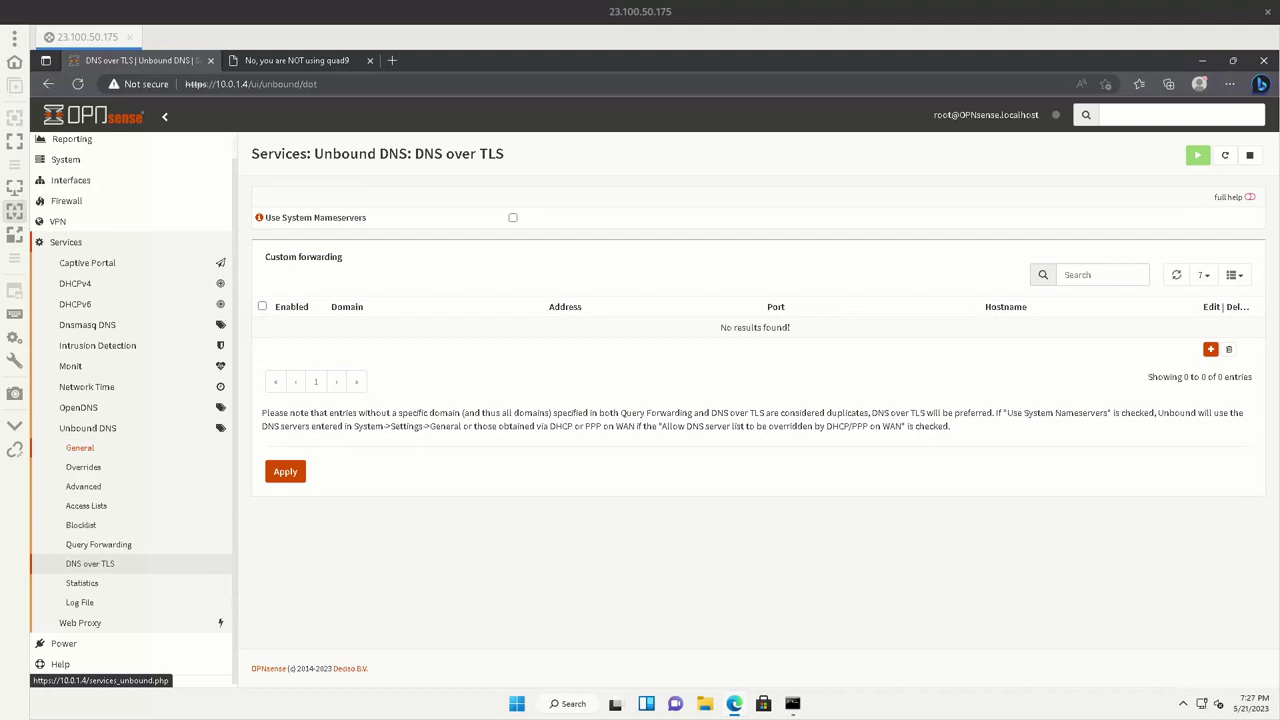
{"action": "left_click", "coordinate": [1210, 349]}
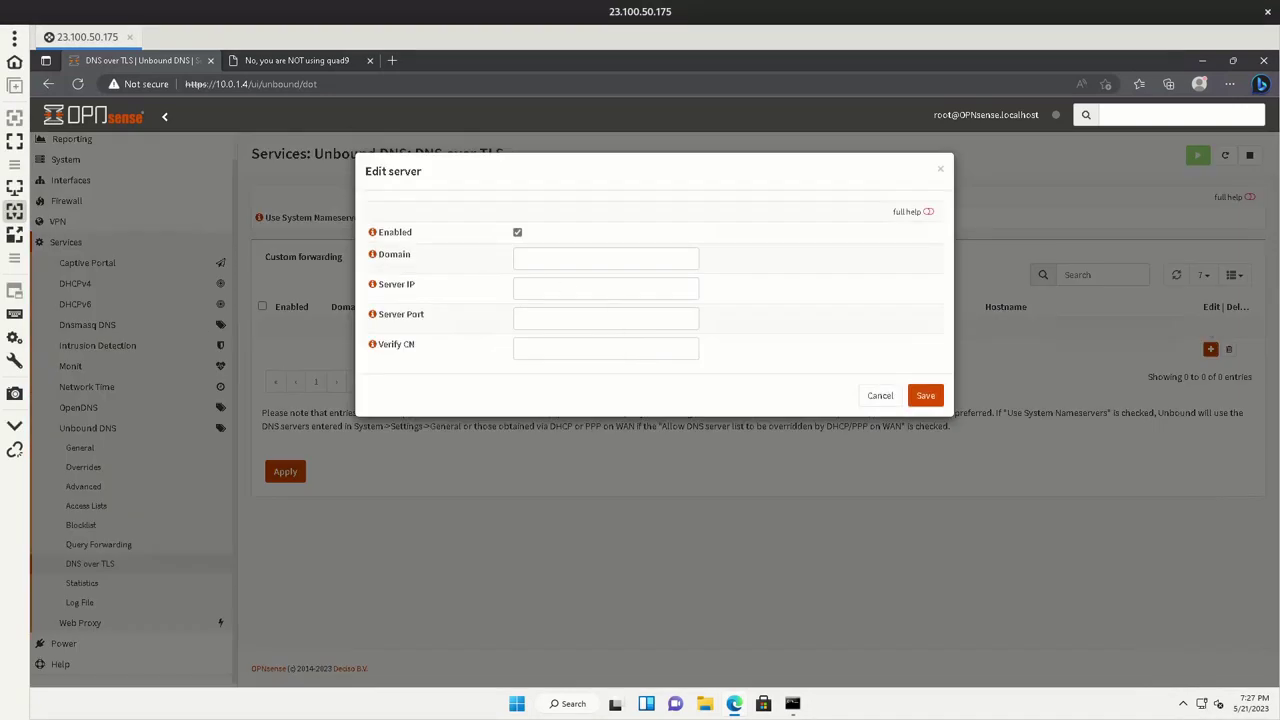
{"action": "left_click", "coordinate": [534, 292]}
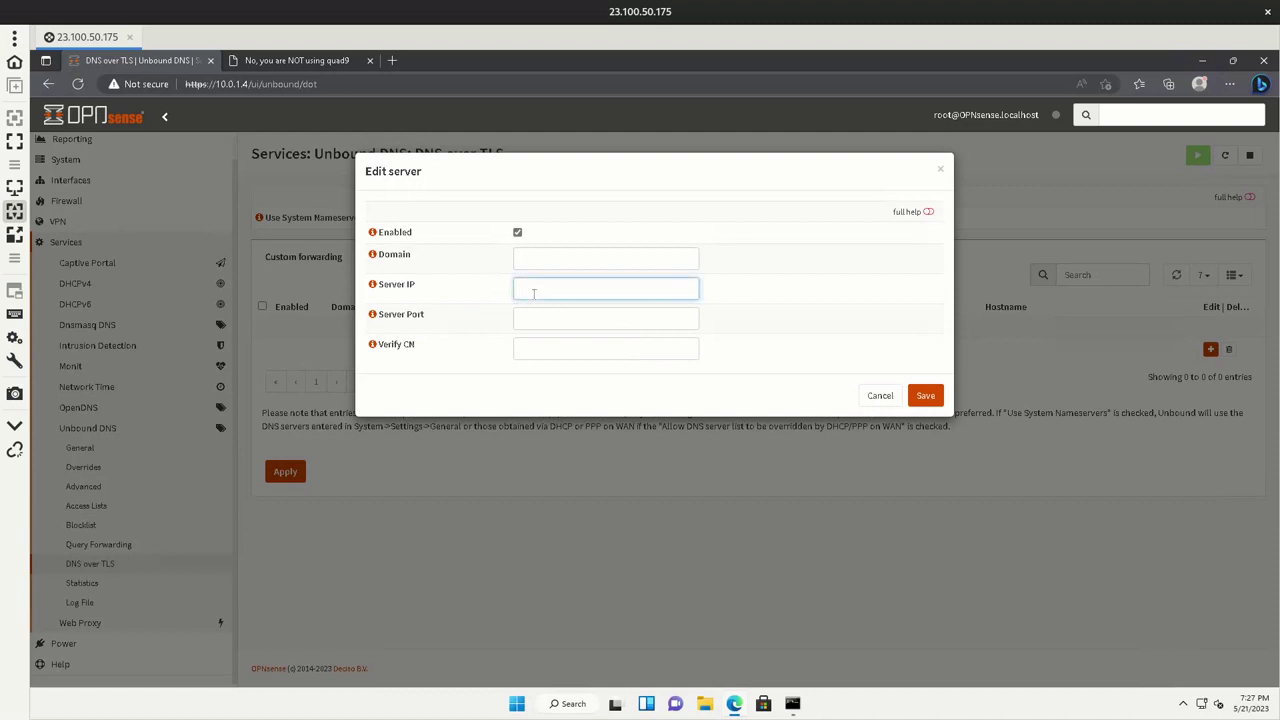
{"action": "type", "text": "9.9.9.9"}
{"action": "left_click", "coordinate": [572, 324]}
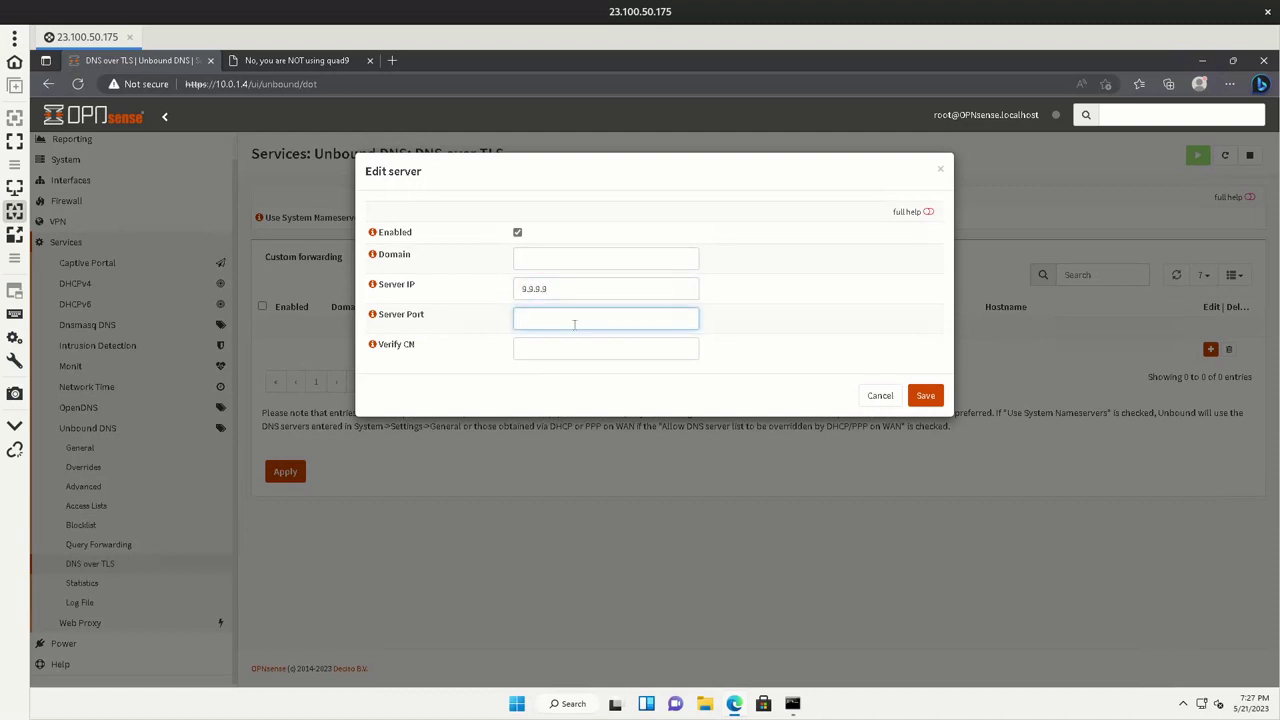
{"action": "type", "text": "853"}
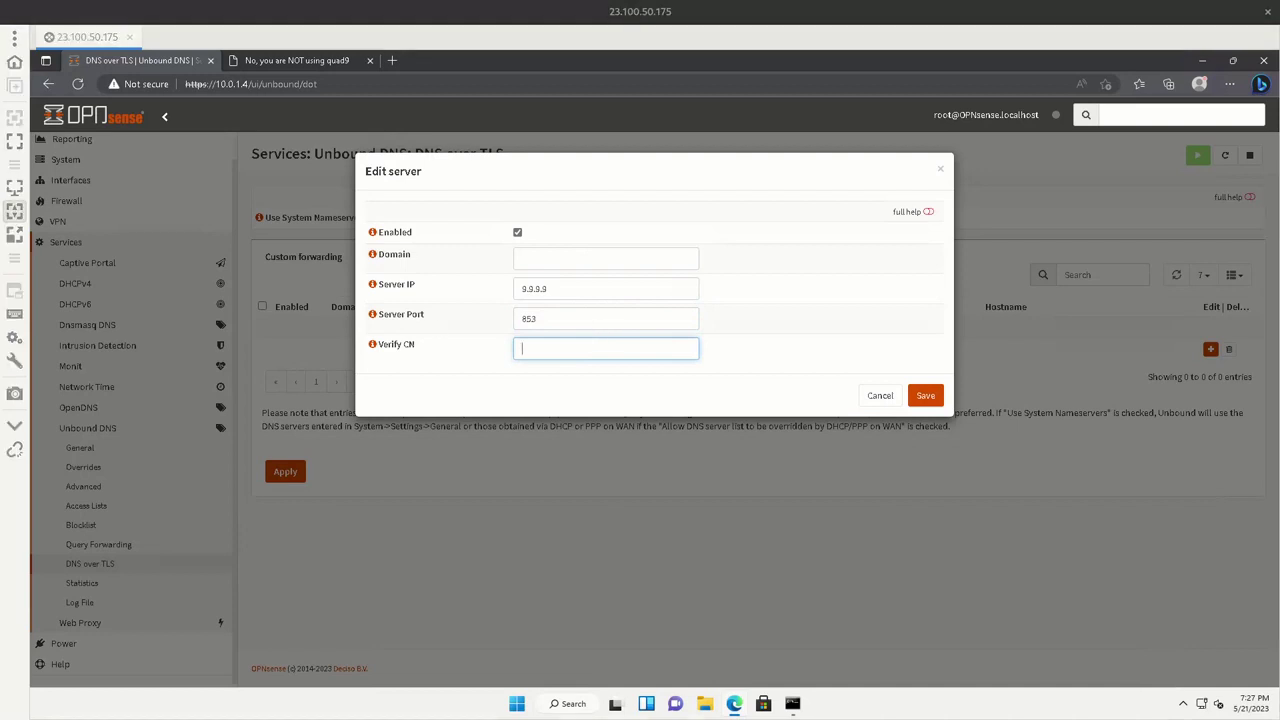
{"action": "type", "text": "dns.quad9.net"}
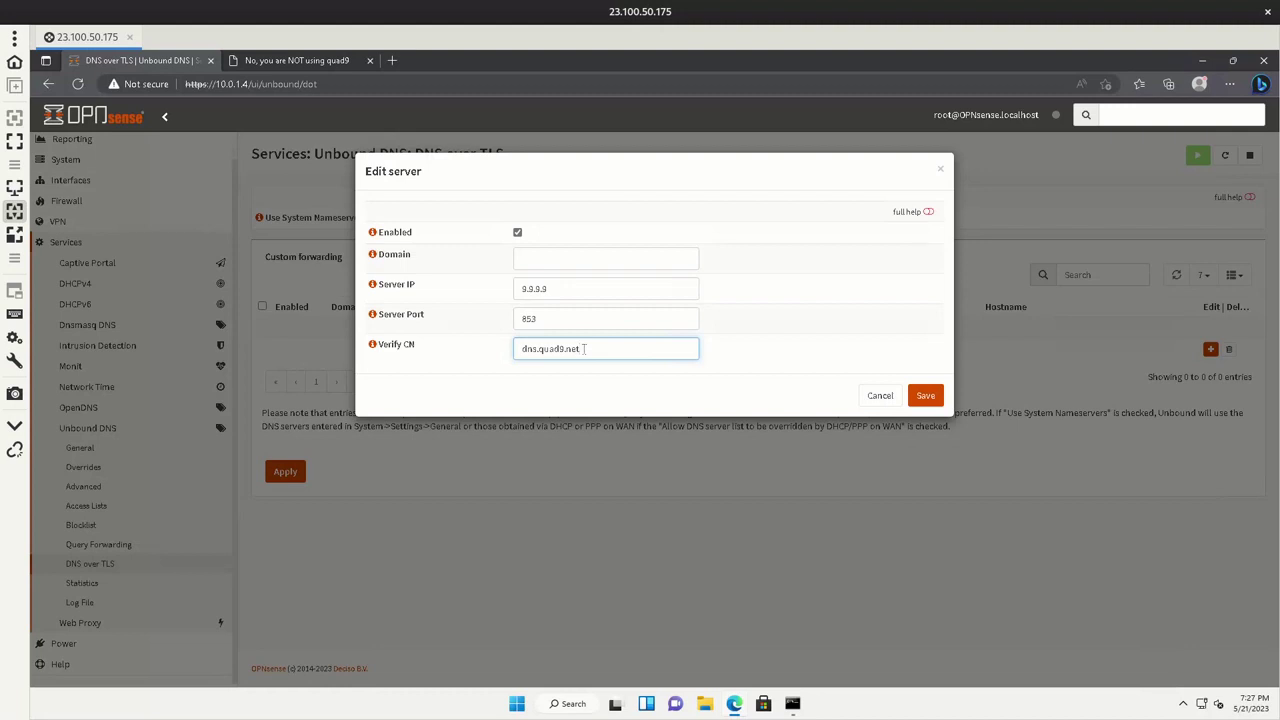
{"action": "left_click", "coordinate": [926, 395]}
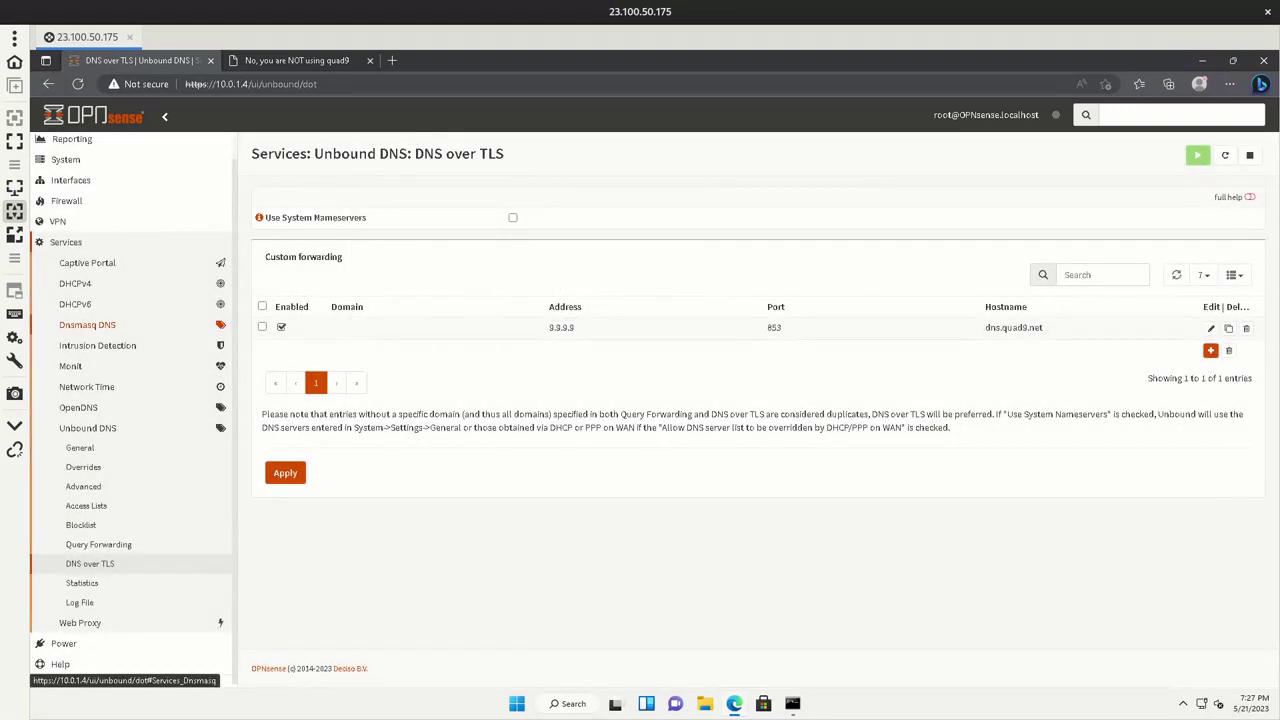
Step: Add forwarder 149.112.112.112, port 853, verify CN dns.quad9.net, then save and apply
{"action": "left_click", "coordinate": [1210, 350]}
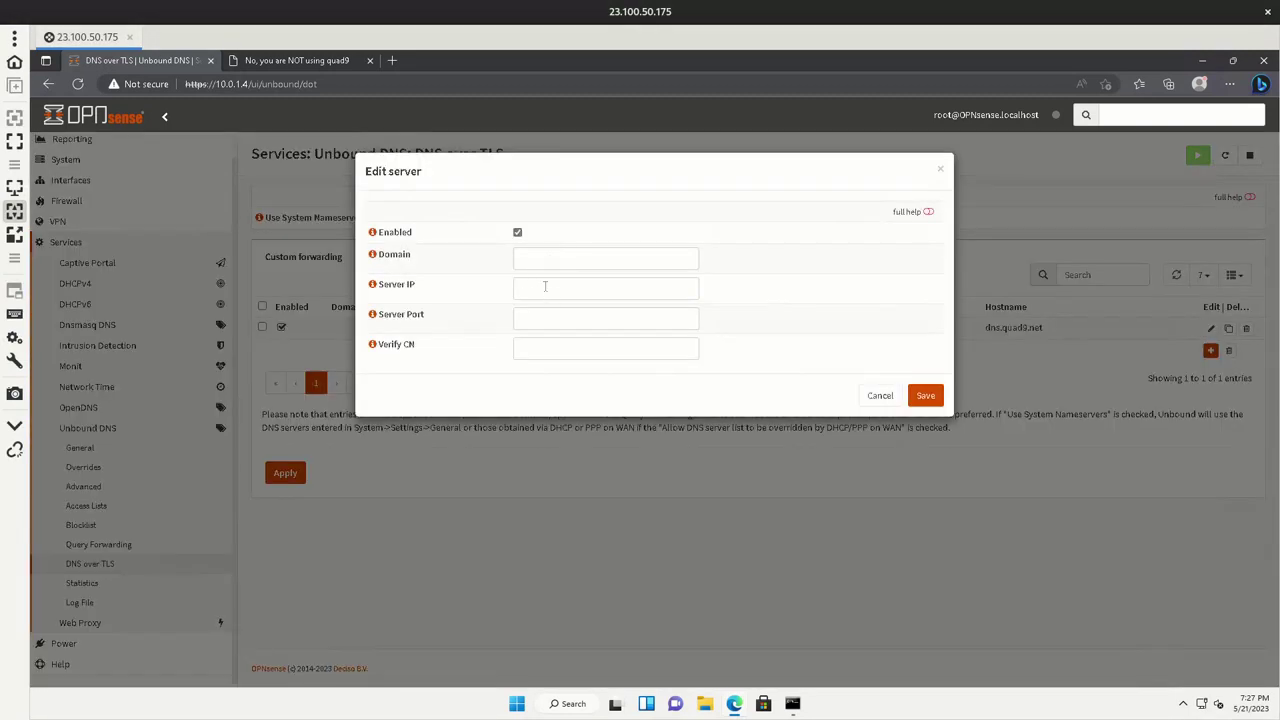
{"action": "left_click", "coordinate": [543, 288]}
{"action": "type", "text": "149.112.112.112"}
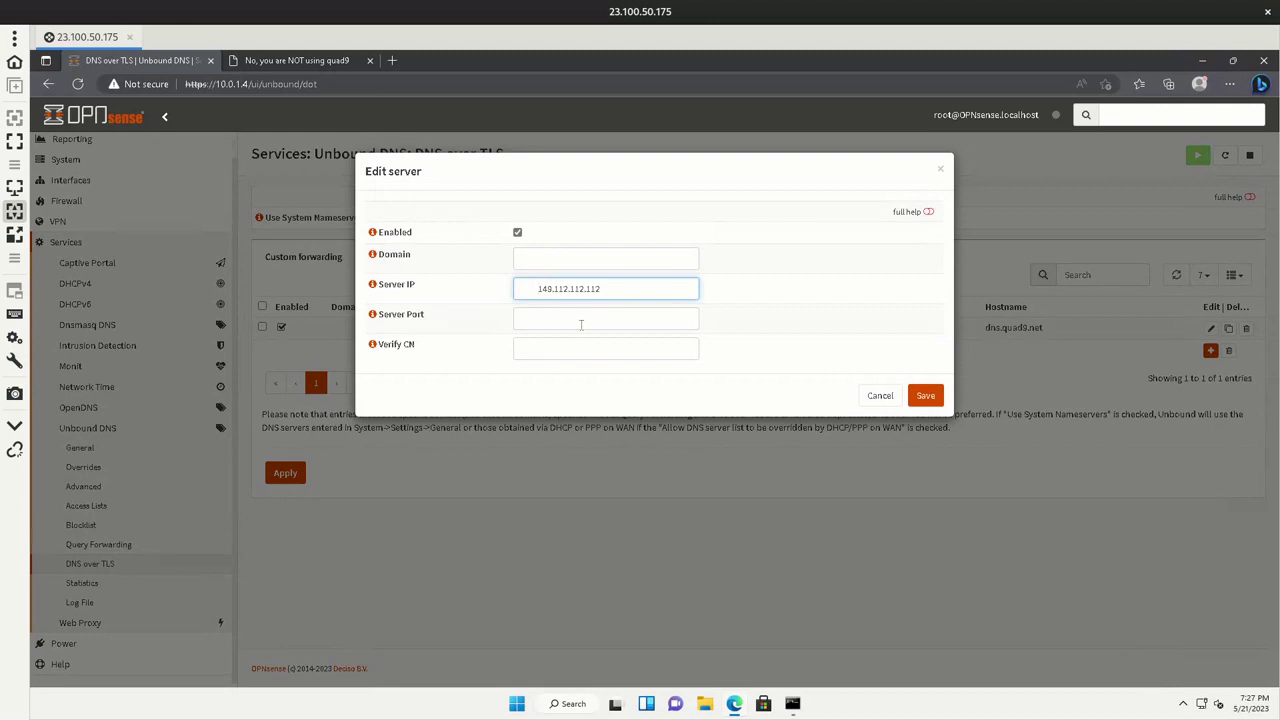
{"action": "key", "text": "Home"}
{"action": "key", "text": "Delete"}
{"action": "key", "text": "Delete"}
{"action": "key", "text": "Delete"}
{"action": "key", "text": "Delete"}
{"action": "left_click", "coordinate": [547, 318]}
{"action": "type", "text": "853"}
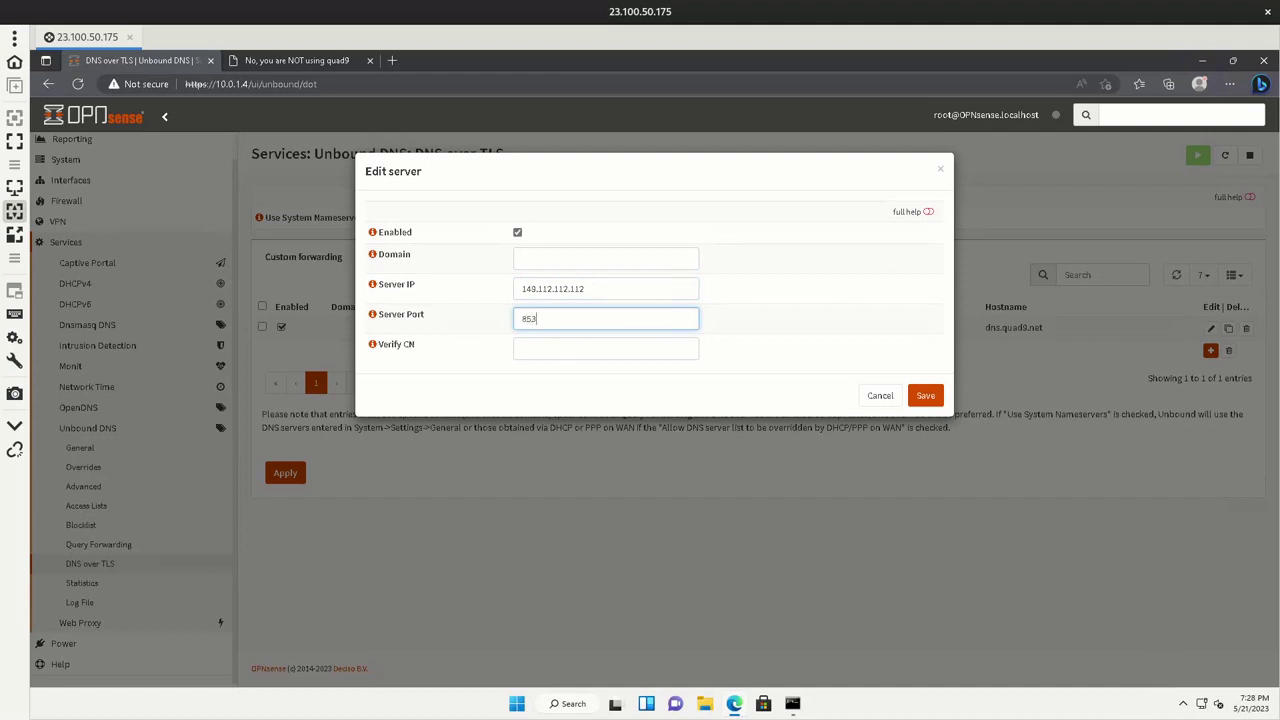
{"action": "left_click", "coordinate": [568, 349]}
{"action": "type", "text": "dns.quad9.net"}
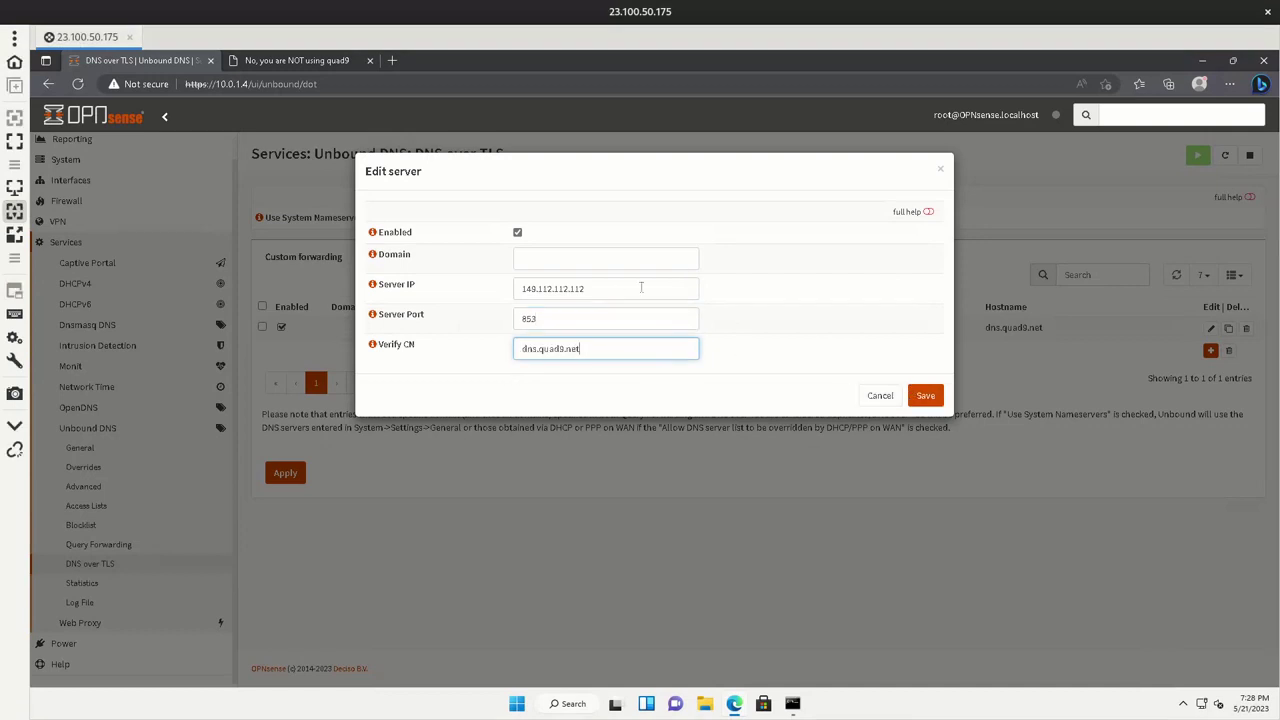
{"action": "left_click", "coordinate": [620, 289]}
{"action": "left_click", "coordinate": [924, 396]}
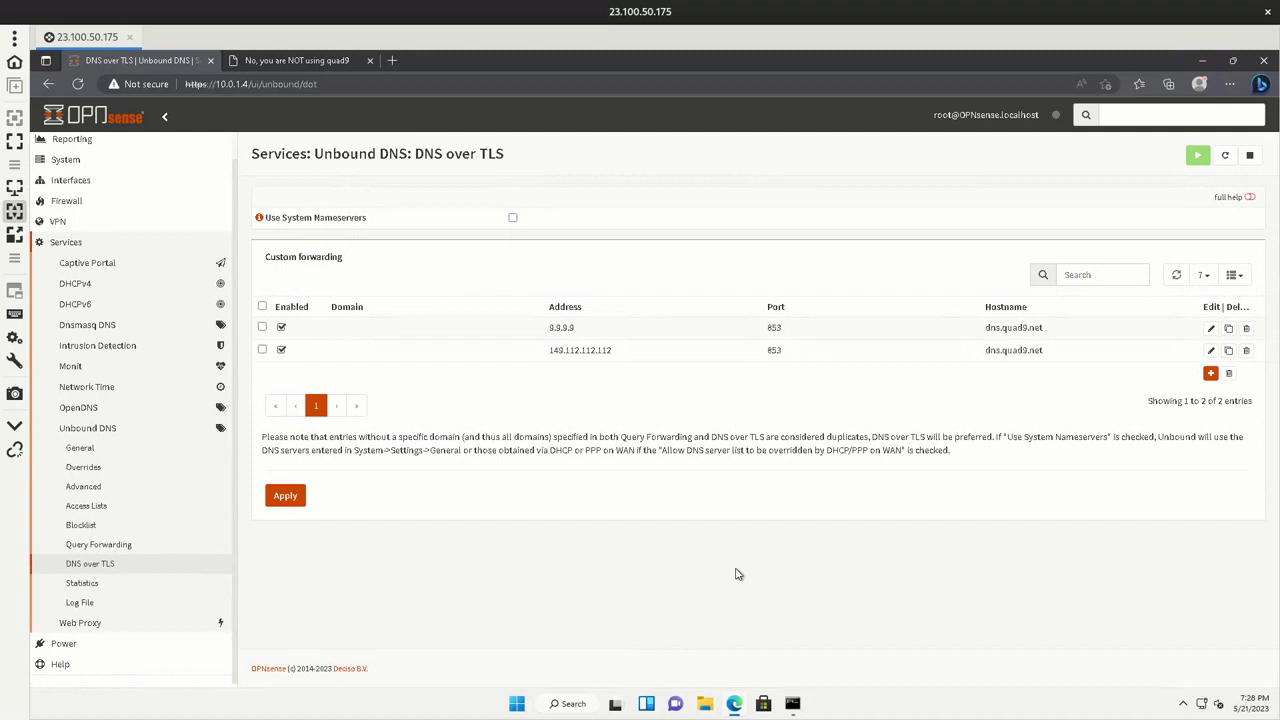
{"action": "left_click", "coordinate": [278, 506]}
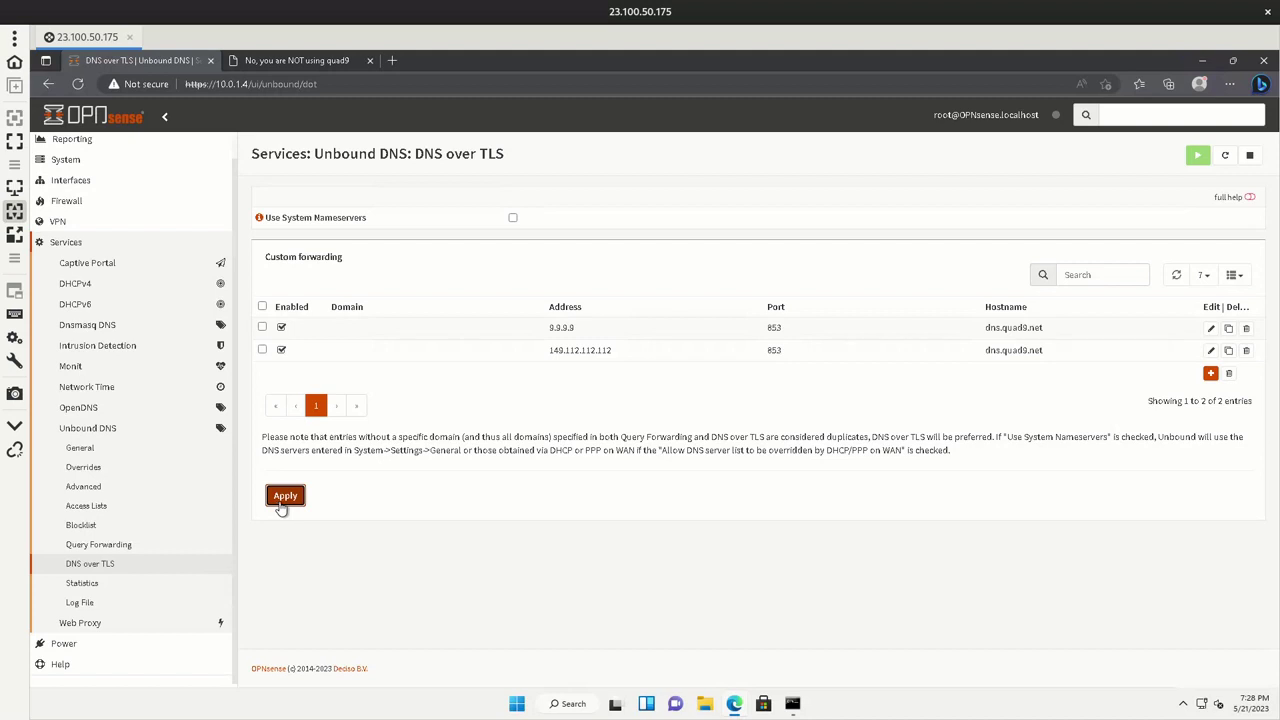
Step: Reboot the firewall from the Power menu and close the Edge browser window
{"action": "left_click", "coordinate": [100, 248]}
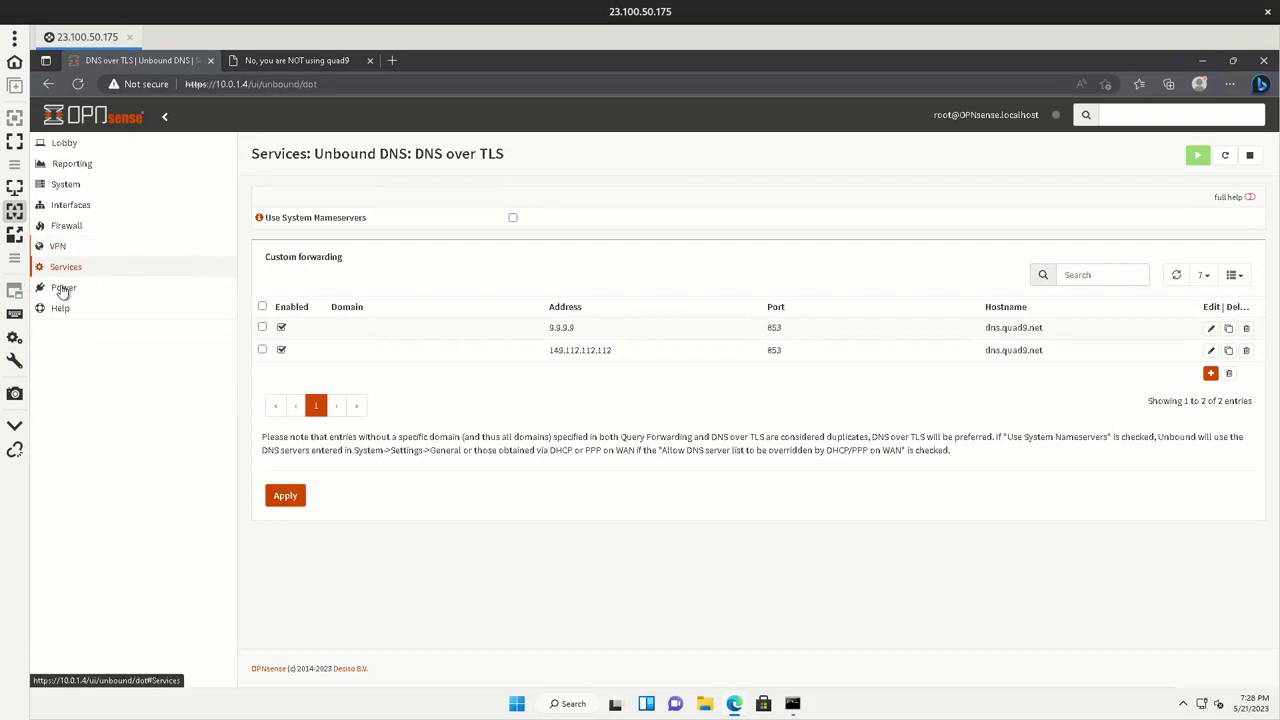
{"action": "left_click", "coordinate": [64, 288]}
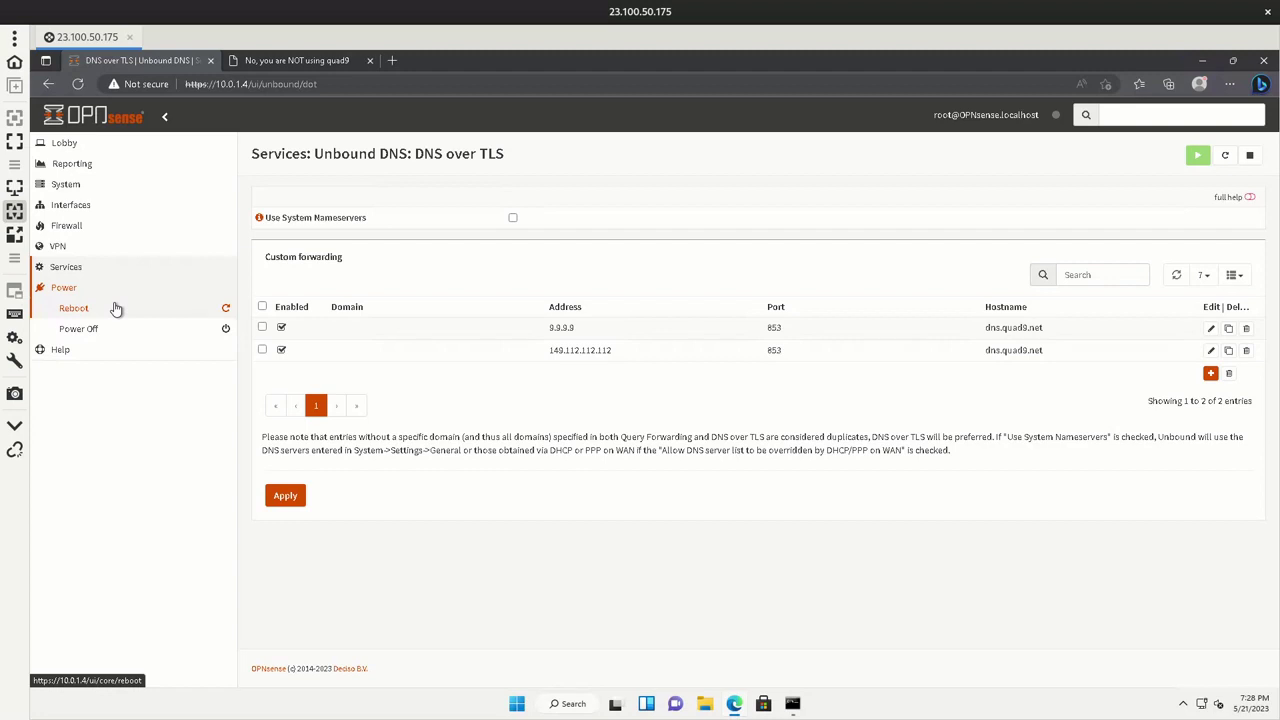
{"action": "left_click", "coordinate": [116, 309]}
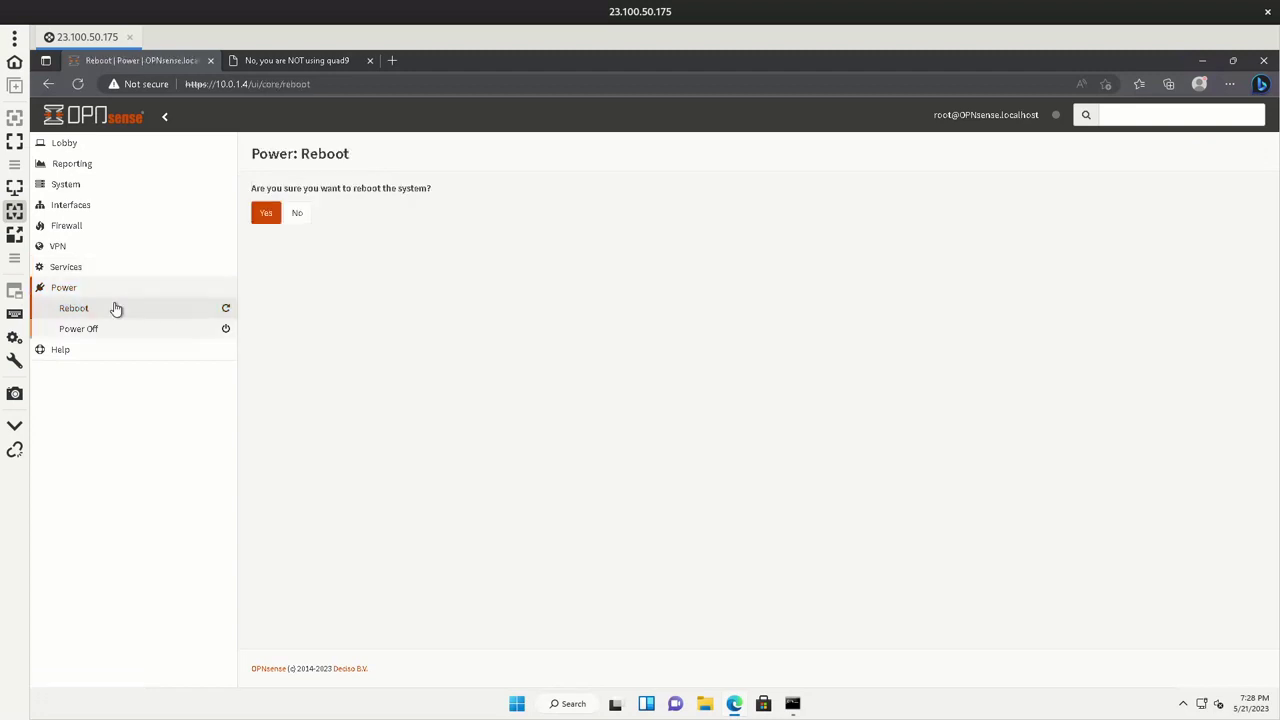
{"action": "left_click", "coordinate": [265, 212]}
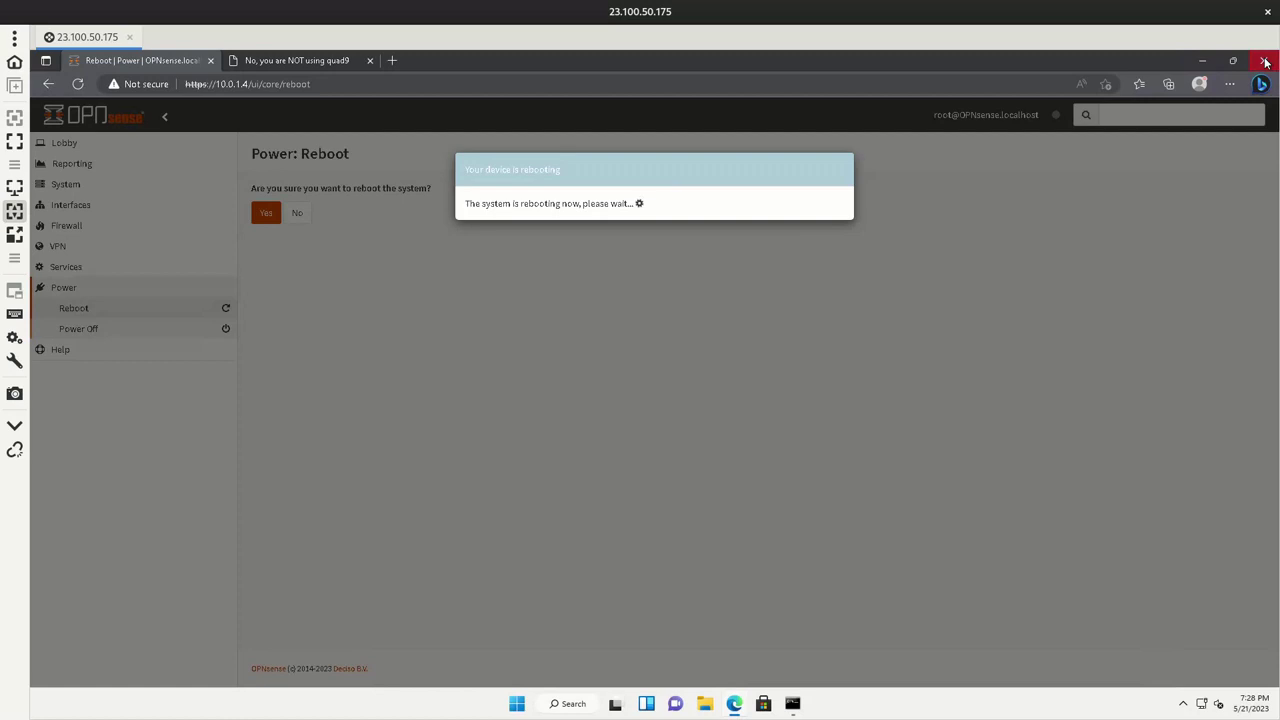
{"action": "left_click", "coordinate": [1265, 62]}
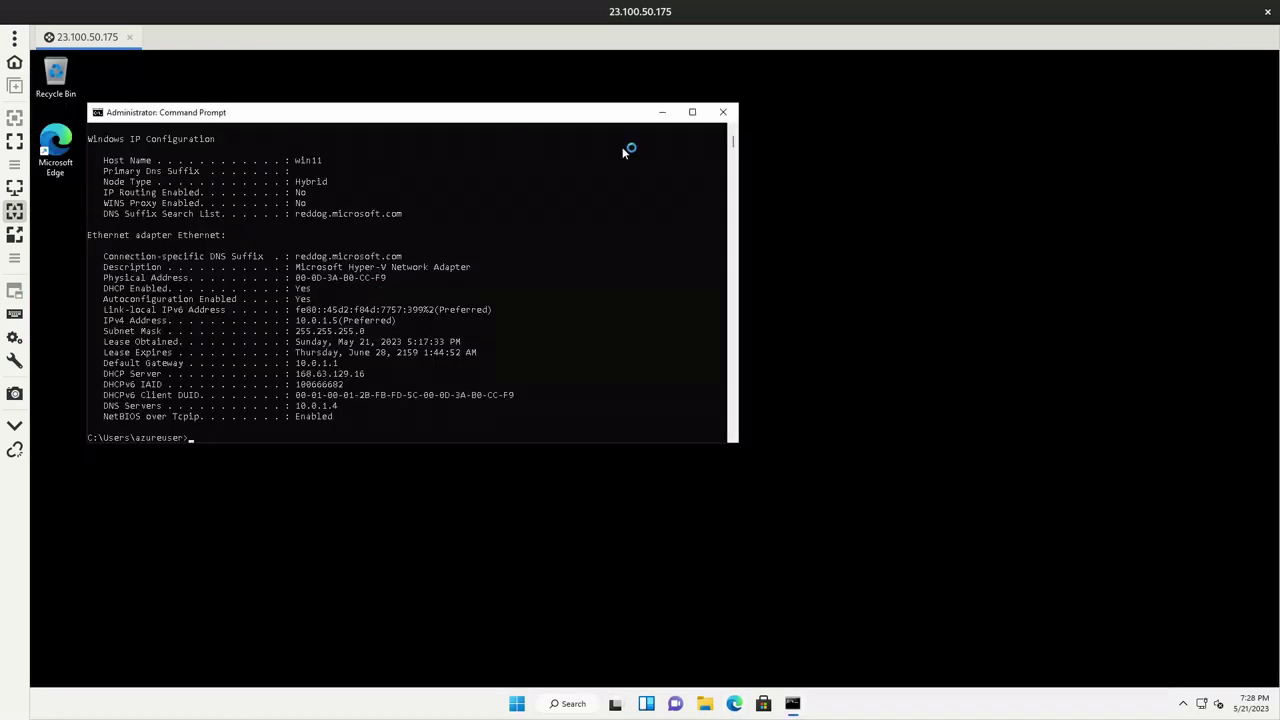
Step: Close the Command Prompt and browse in Edge to 10.0.1.4
{"action": "left_click", "coordinate": [725, 112]}
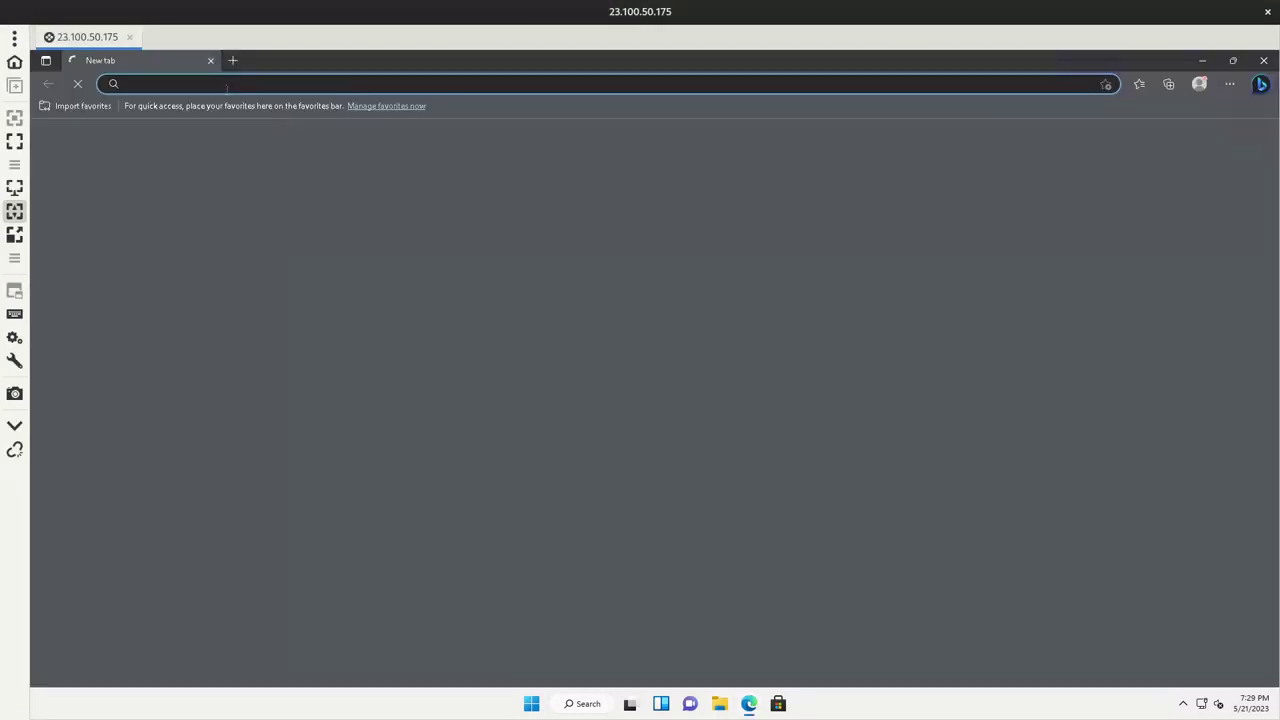
{"action": "type", "text": "10."}
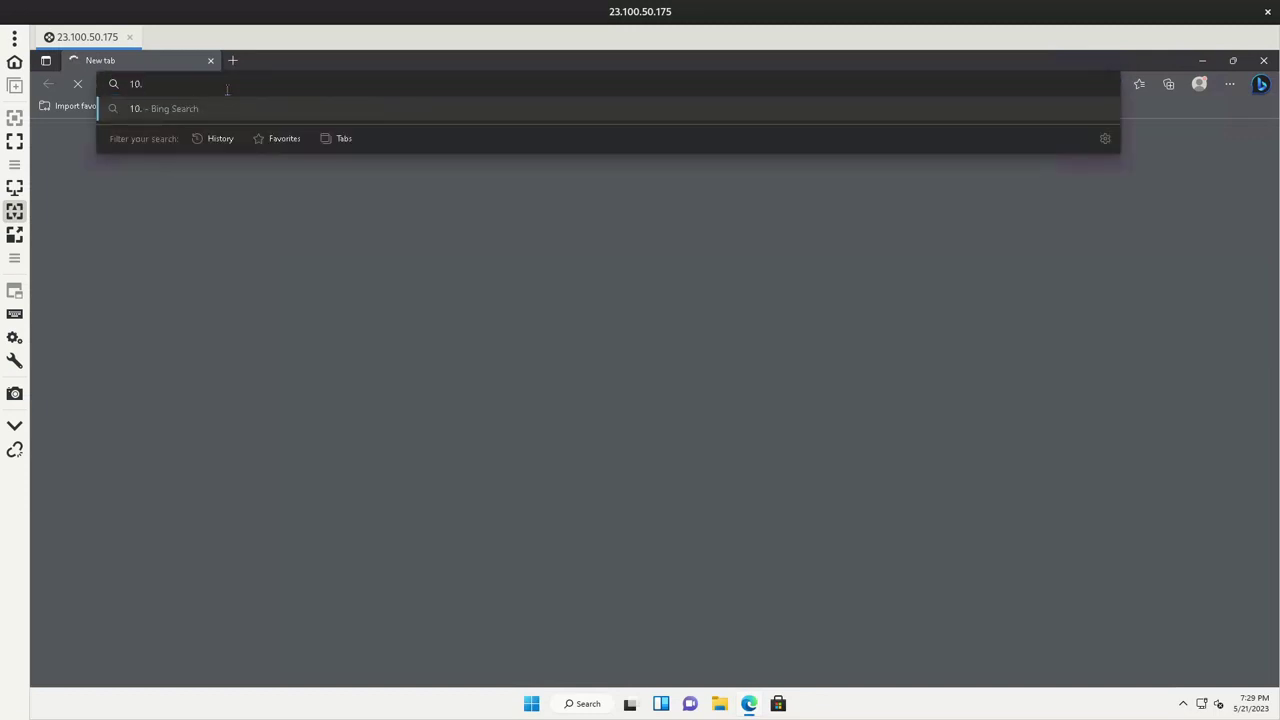
{"action": "type", "text": "0.1.4"}
{"action": "key", "text": "Return"}
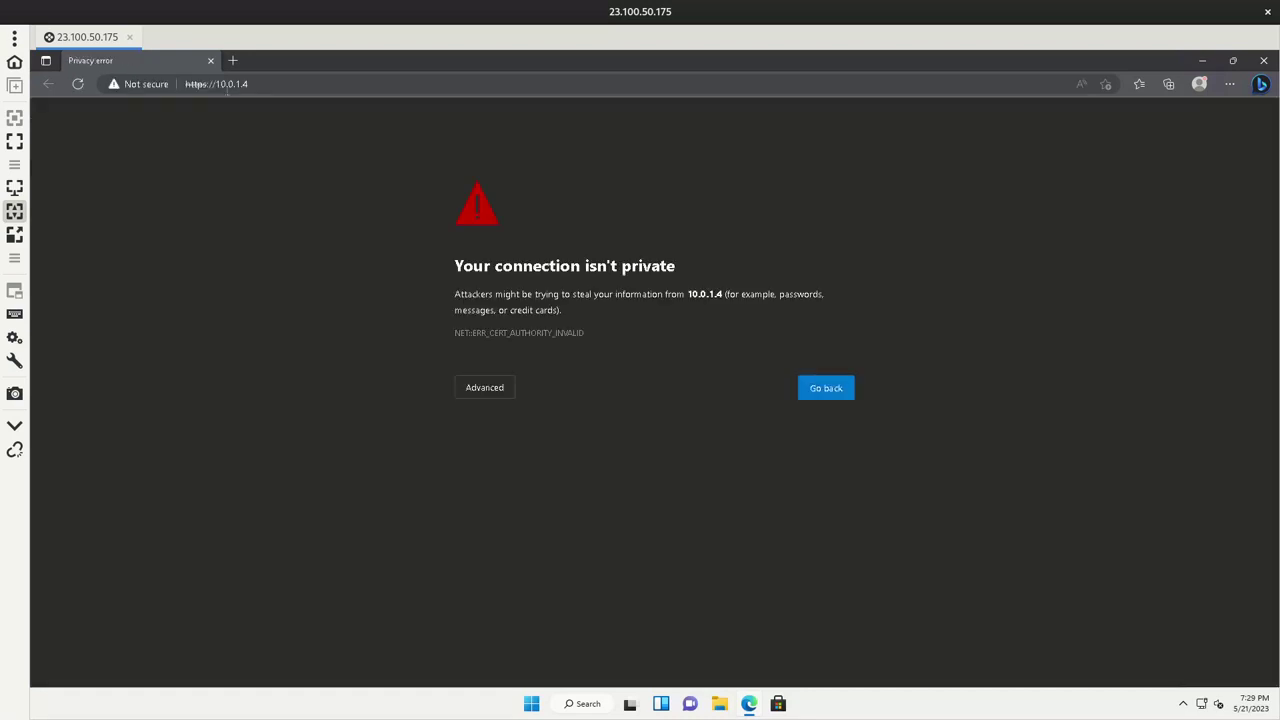
Step: Bypass the certificate warning and log in to OPNsense with the admin username and password
{"action": "left_click", "coordinate": [497, 389]}
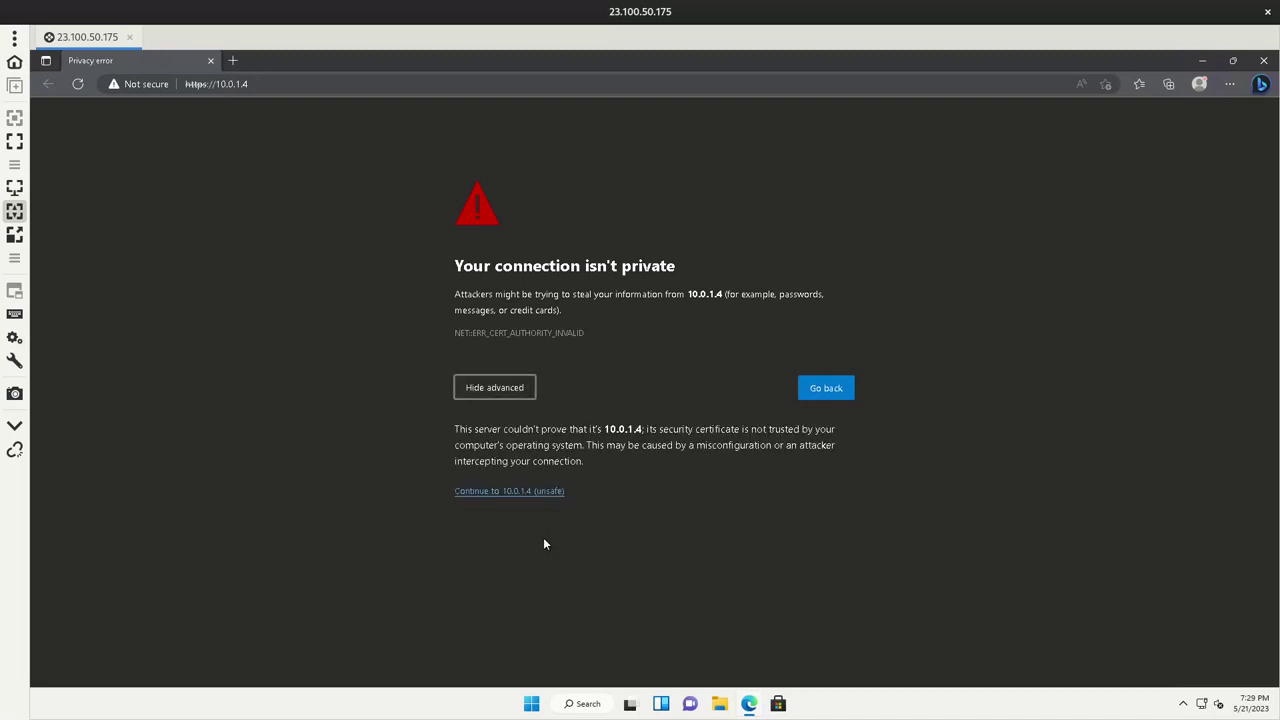
{"action": "left_click", "coordinate": [514, 495]}
{"action": "type", "text": "r"}
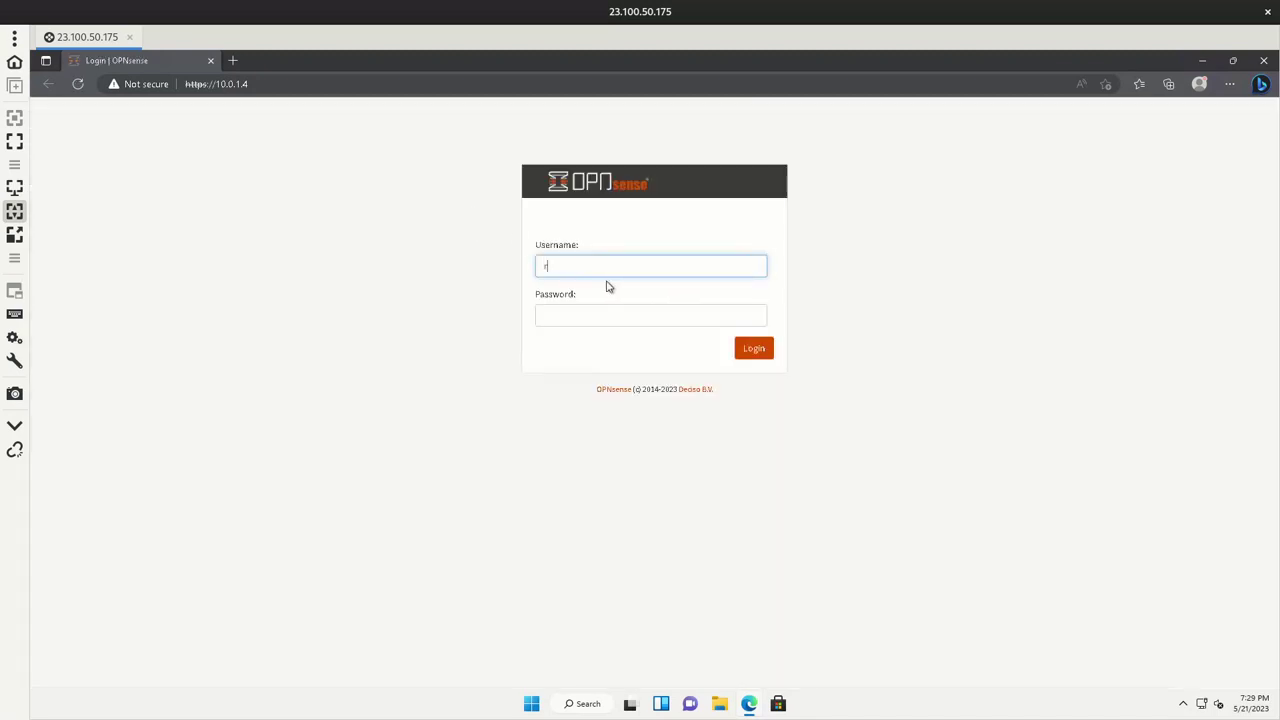
{"action": "type", "text": "oot"}
{"action": "key", "text": "Tab"}
{"action": "type", "text": "opn"}
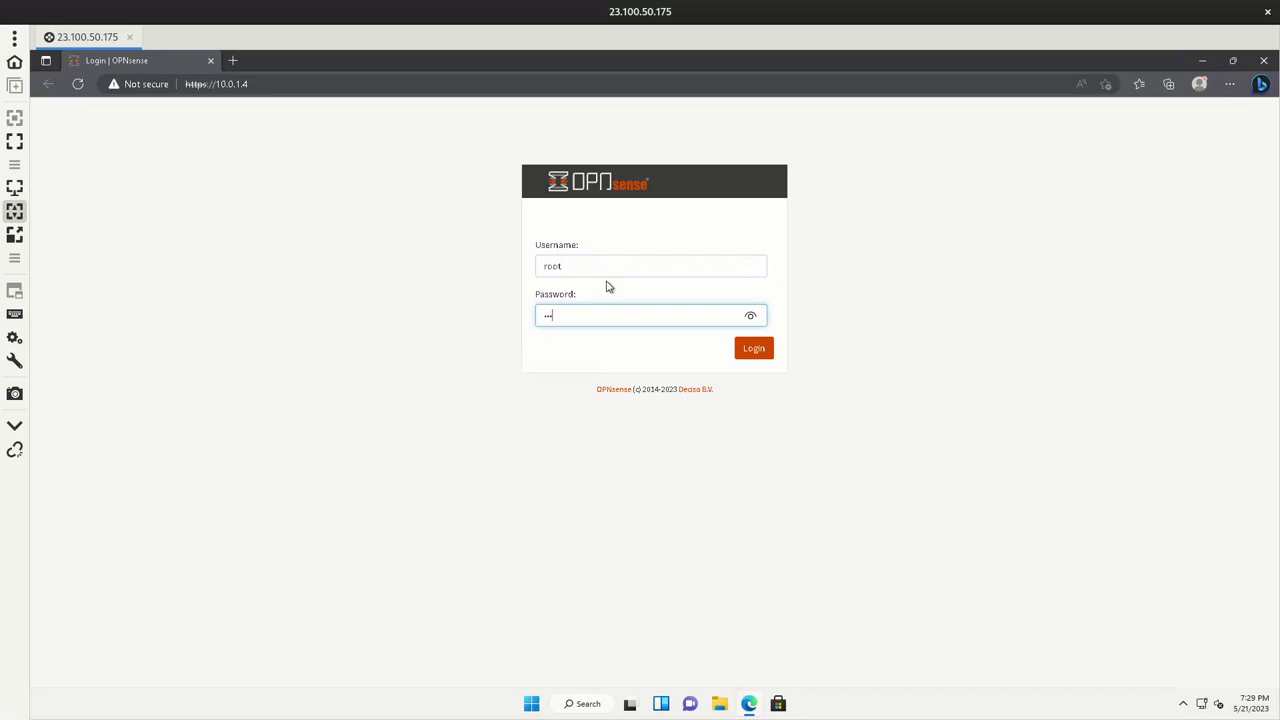
{"action": "type", "text": "sense"}
{"action": "key", "text": "Return"}
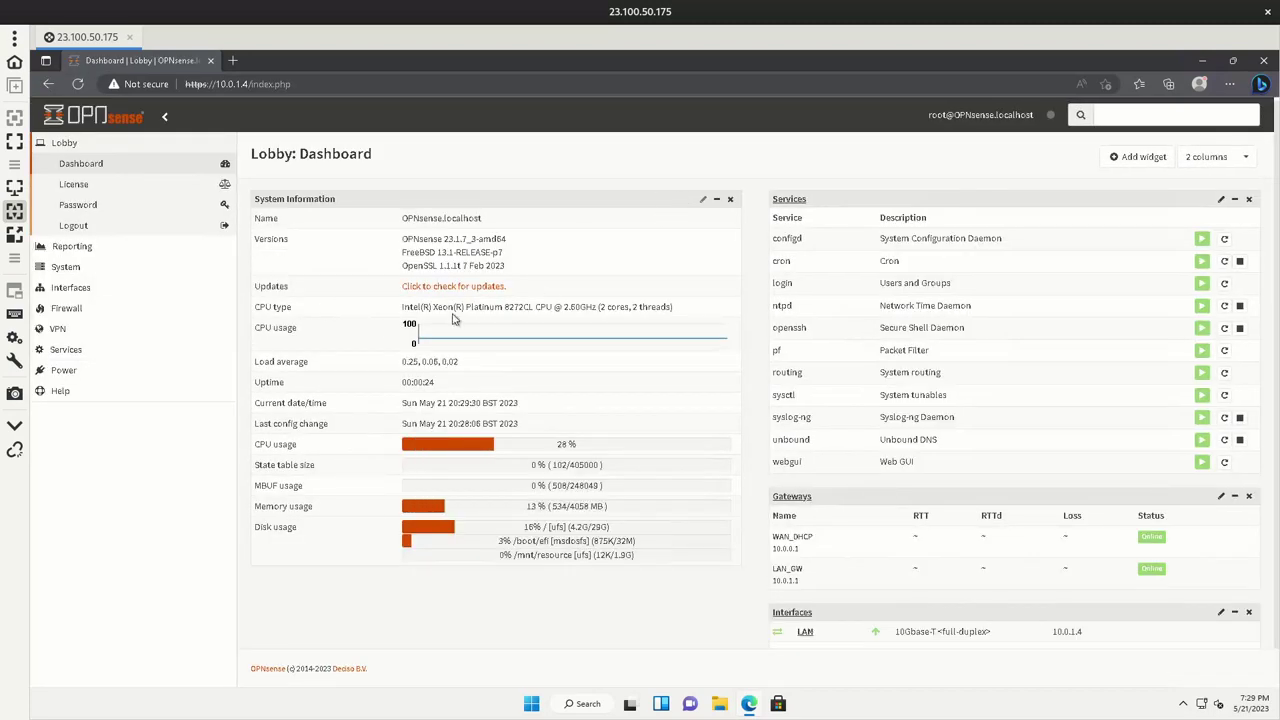
Step: Open the Unbound DNS over TLS page to confirm both Quad9 forwarders remain
{"action": "left_click", "coordinate": [66, 350]}
{"action": "left_click", "coordinate": [98, 453]}
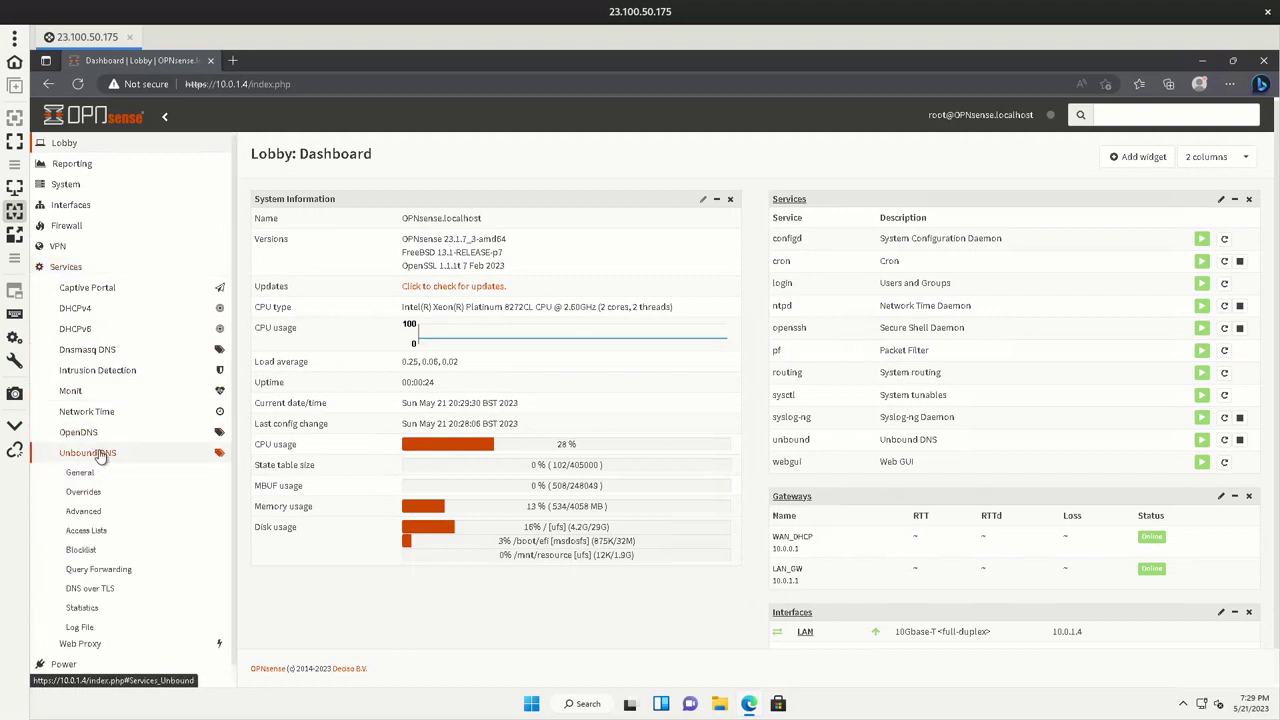
{"action": "left_click", "coordinate": [92, 588]}
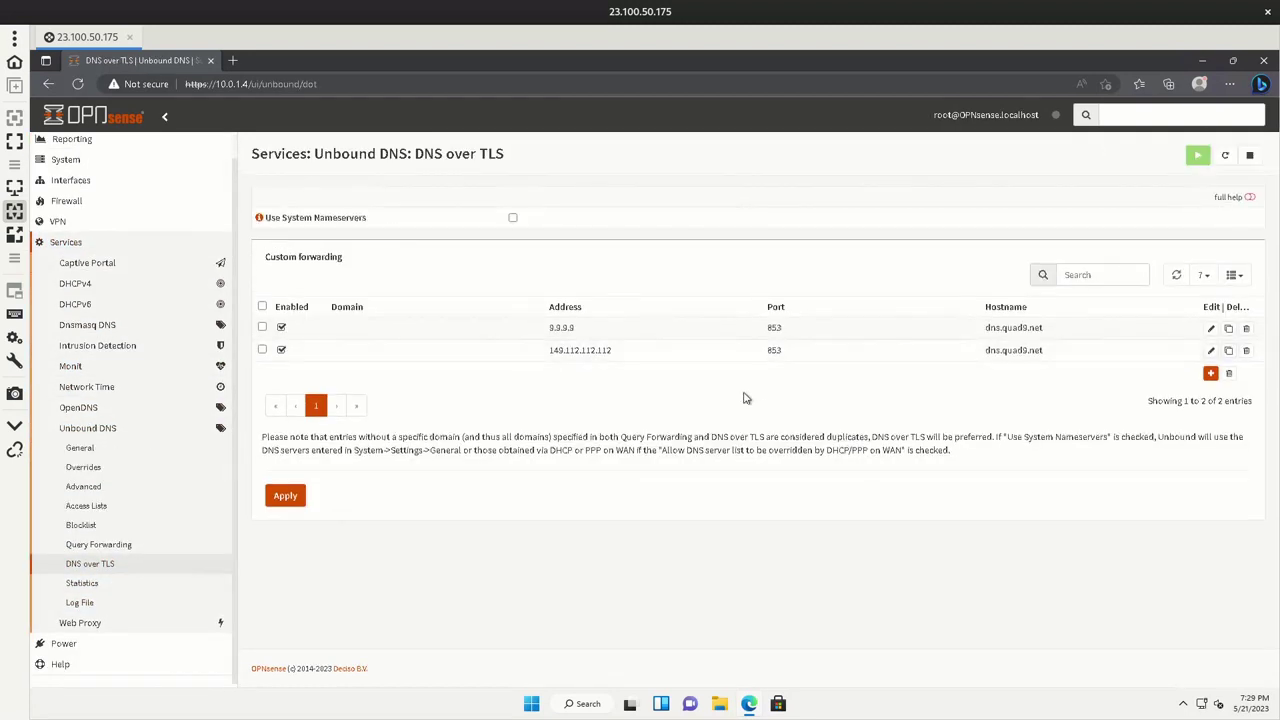
{"action": "left_click", "coordinate": [232, 60]}
{"action": "type", "text": "https://on.quad9.net/"}
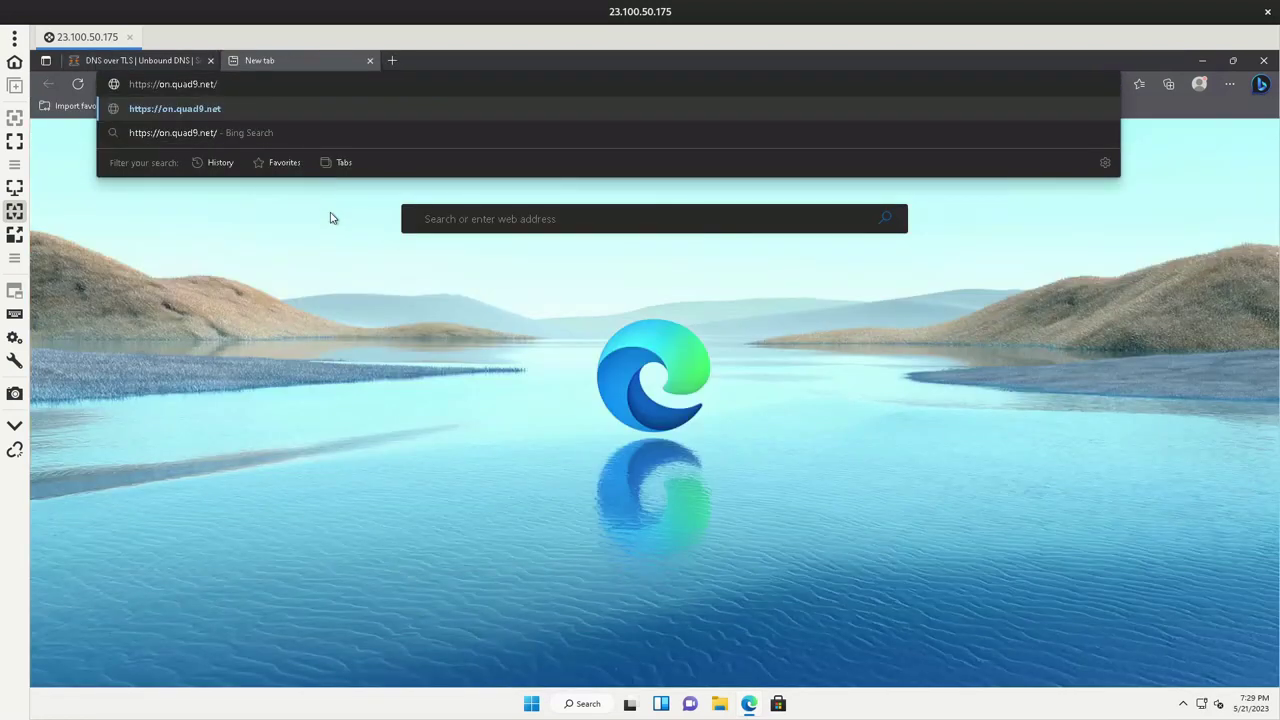
{"action": "key", "text": "Return"}
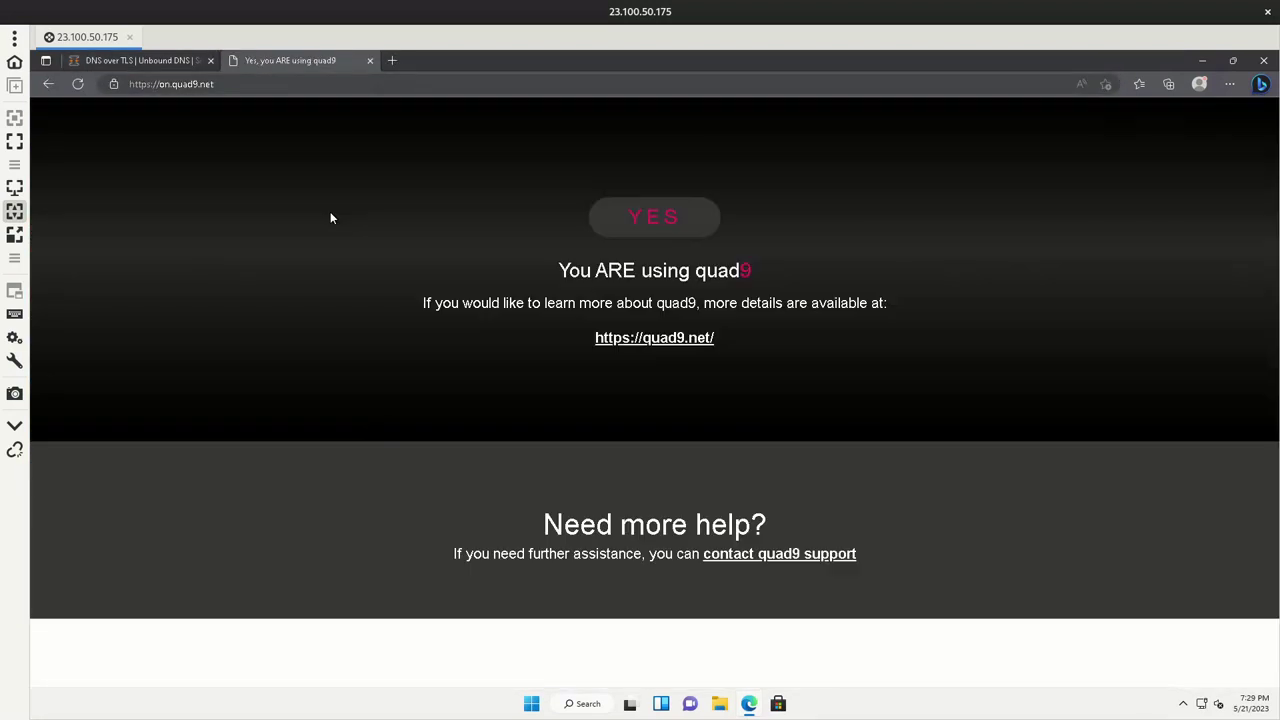